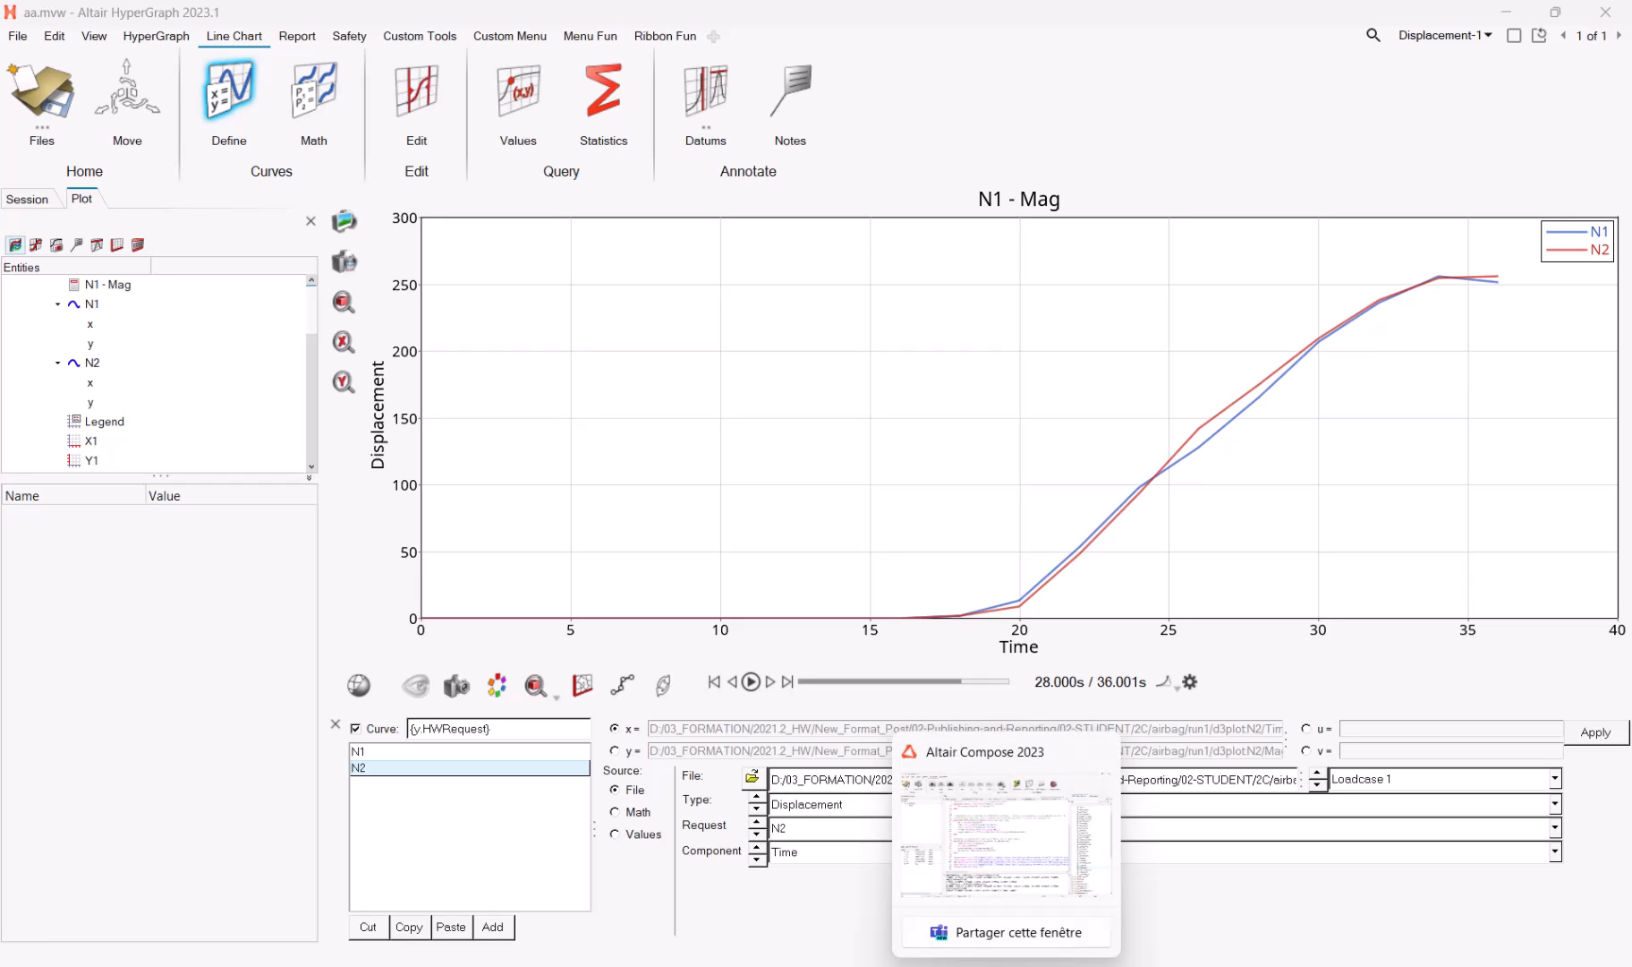
Step: Switch to Altair Compose, delete the four readvector test lines and the MagErr call below the functions, and save General_functions_v0.1.oml
left_click(1007, 965)
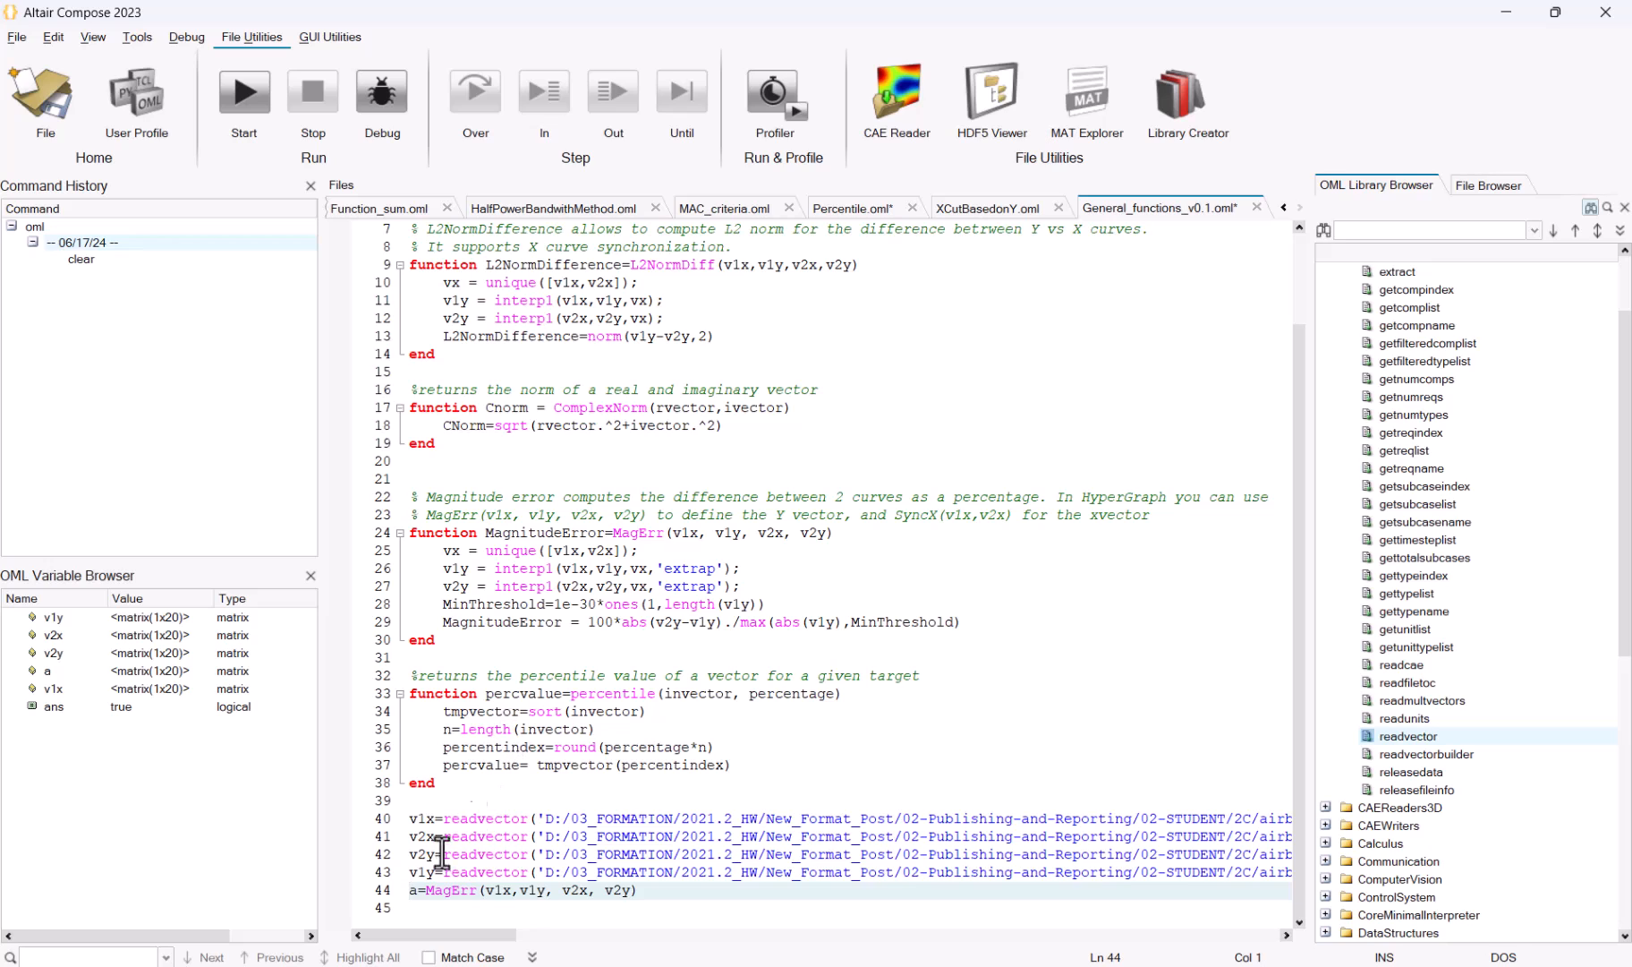
left_click_drag(409, 821, 795, 922)
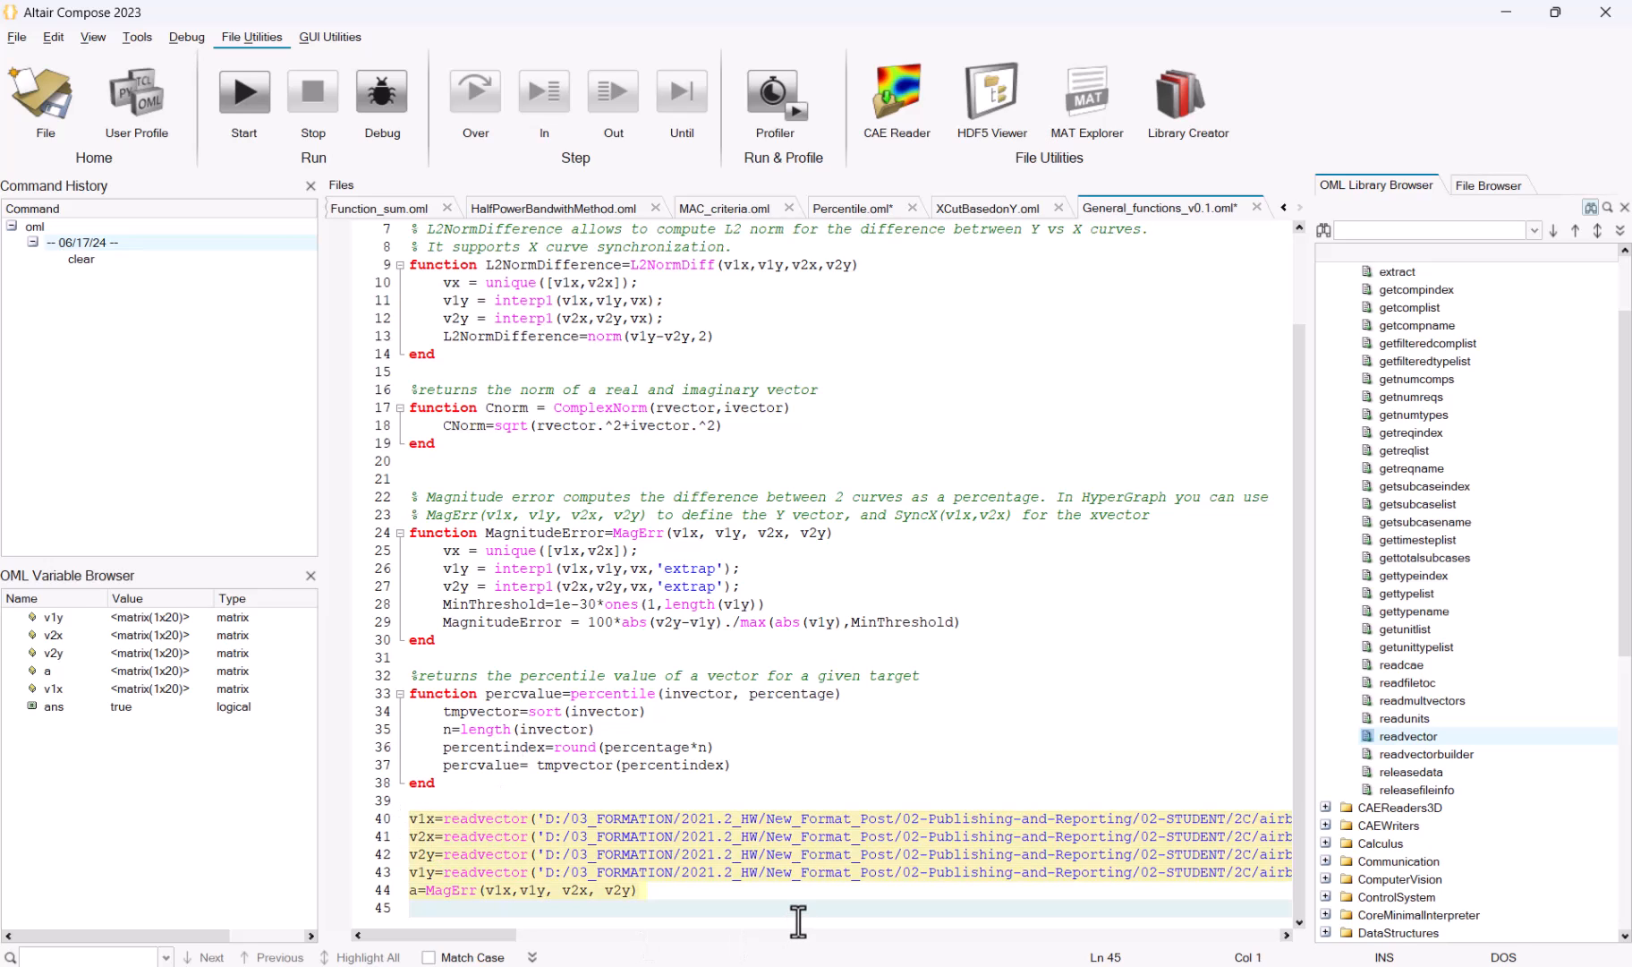
key("Delete")
key("ctrl+s")
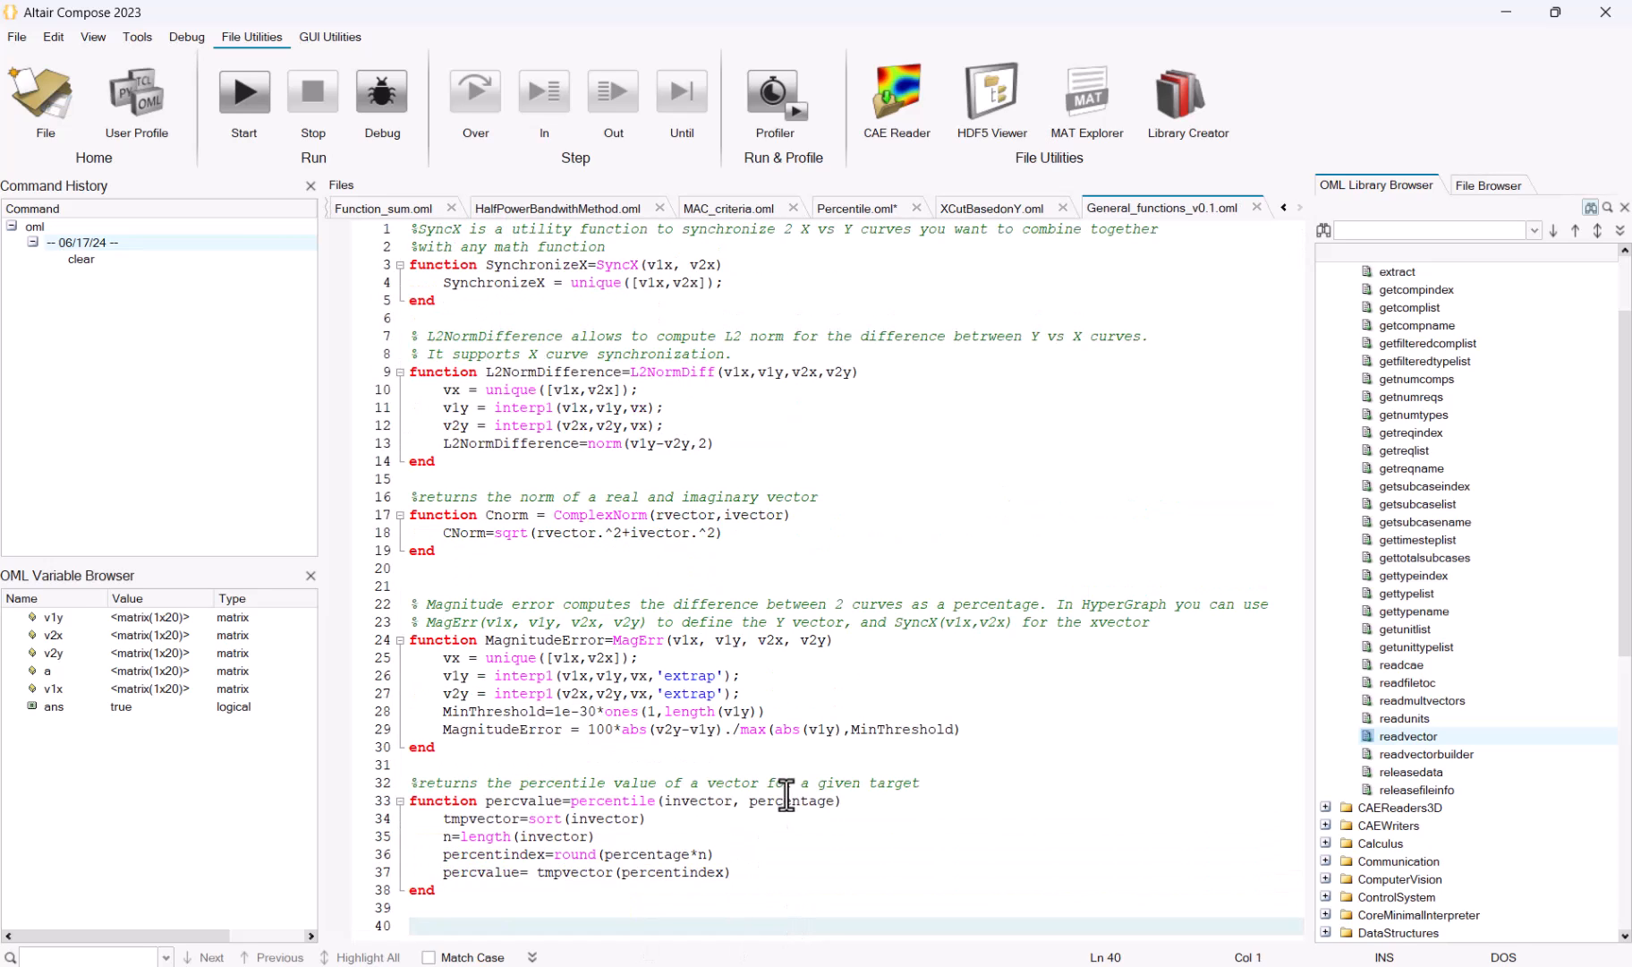
Step: Examine the MagErr function's input arguments, its unique x vector and the interp1 extrapolation lines
left_click(501, 635)
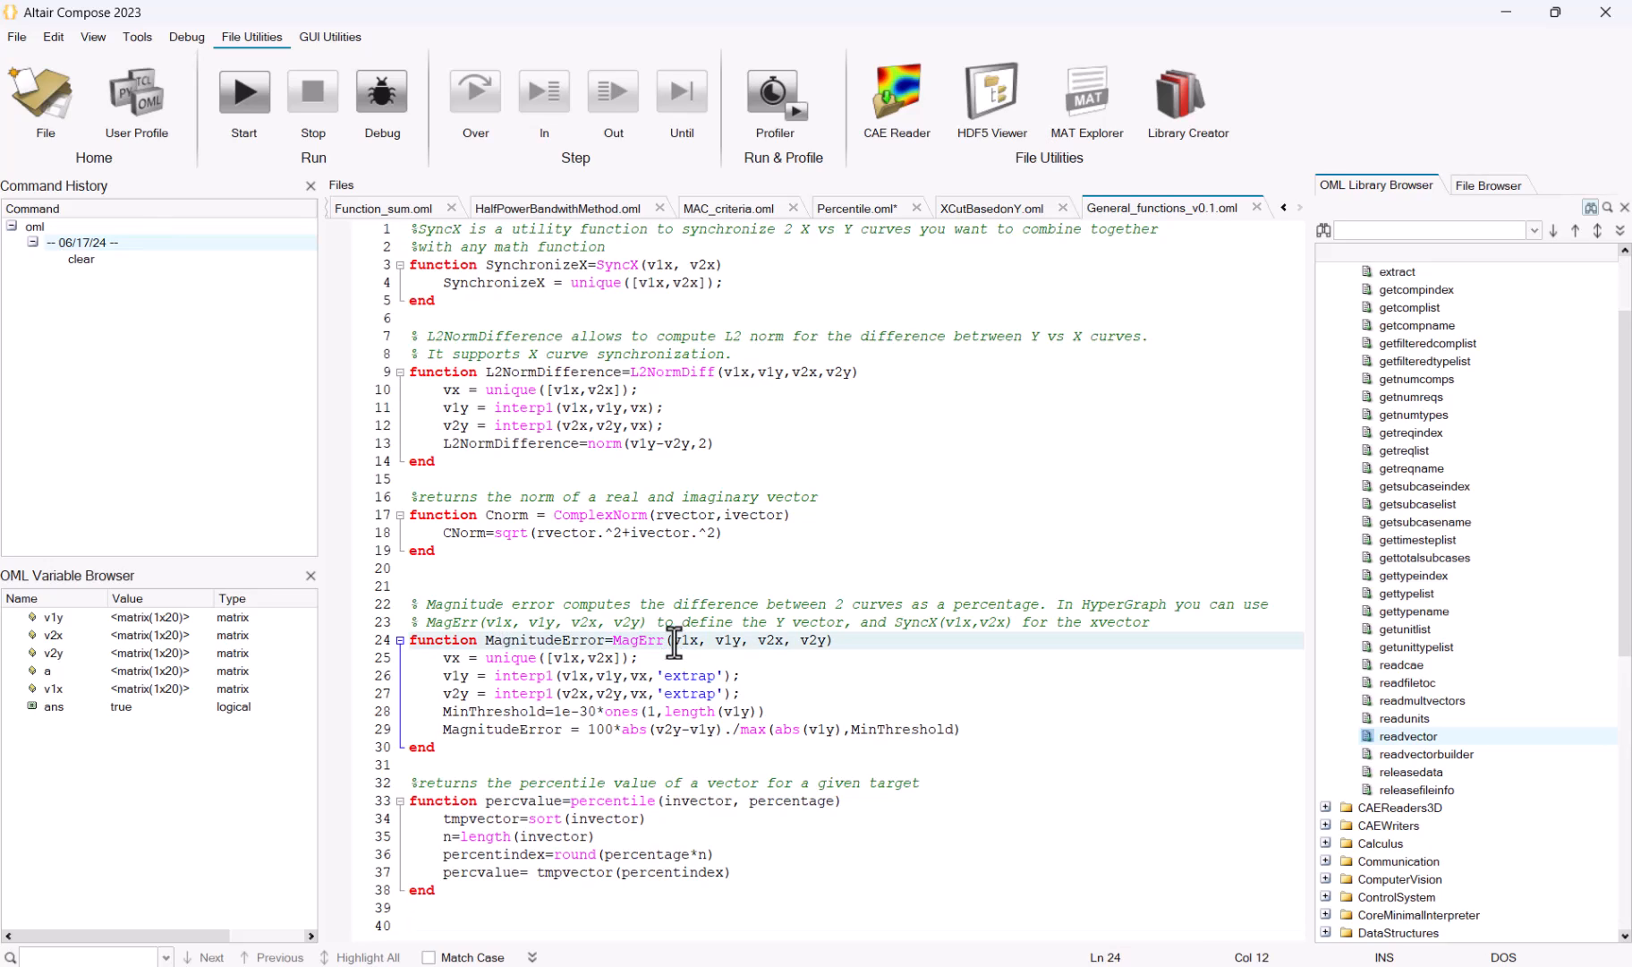
left_click_drag(673, 639, 828, 639)
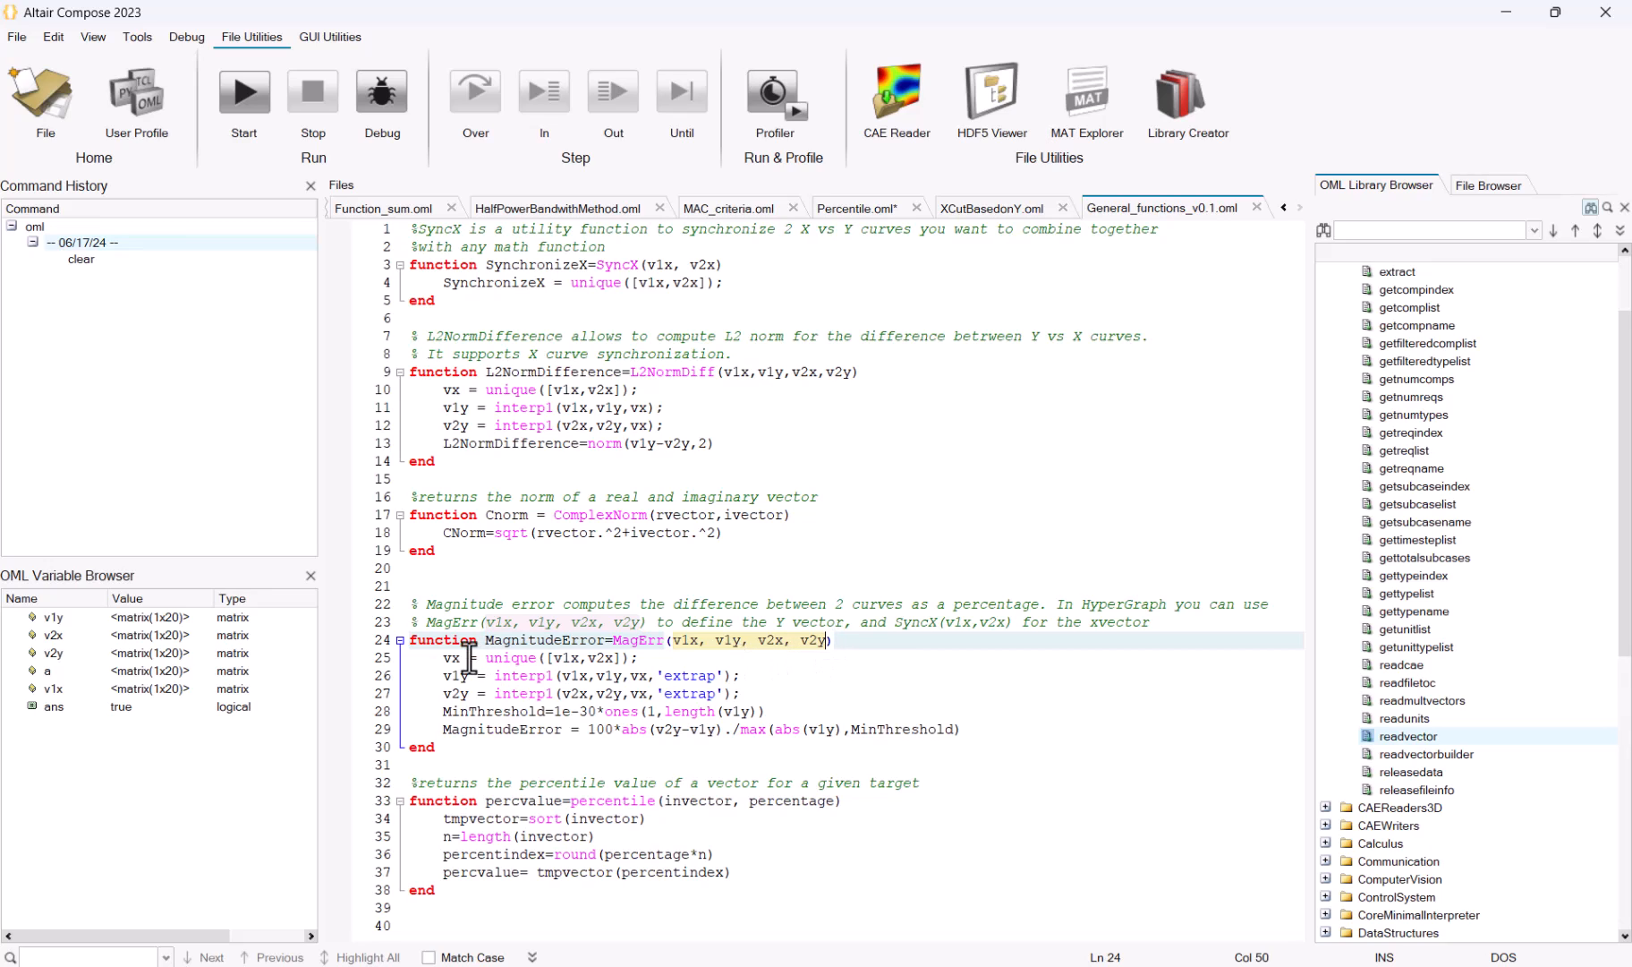
left_click_drag(442, 658, 638, 653)
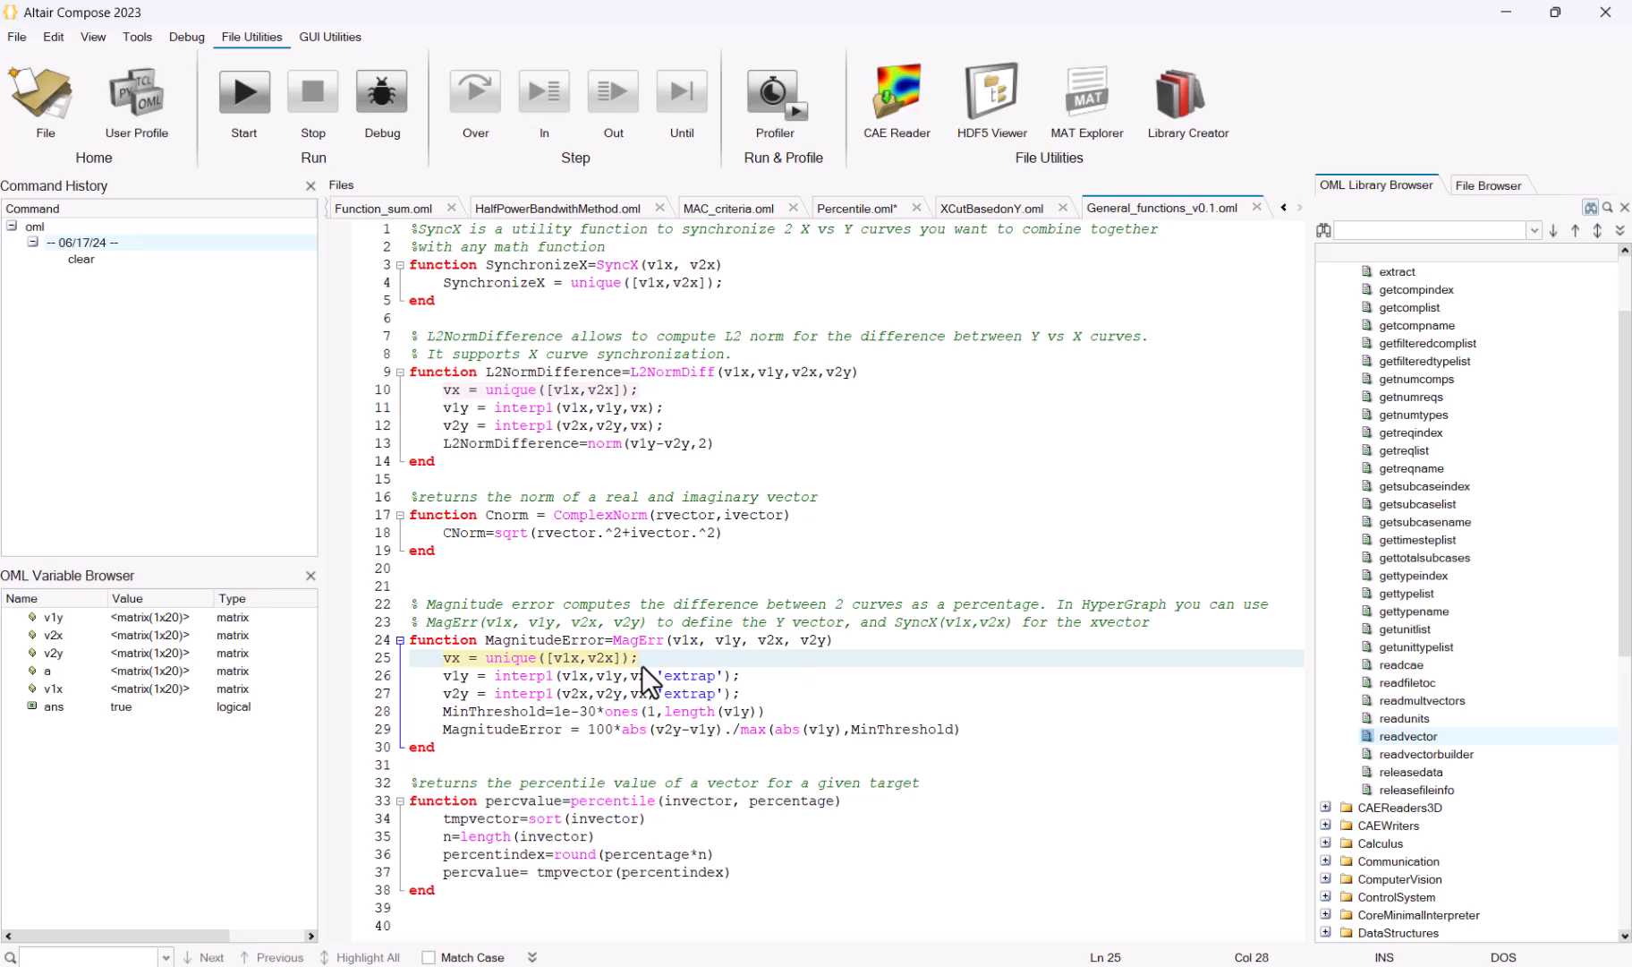
left_click(441, 675)
left_click_drag(441, 675, 740, 691)
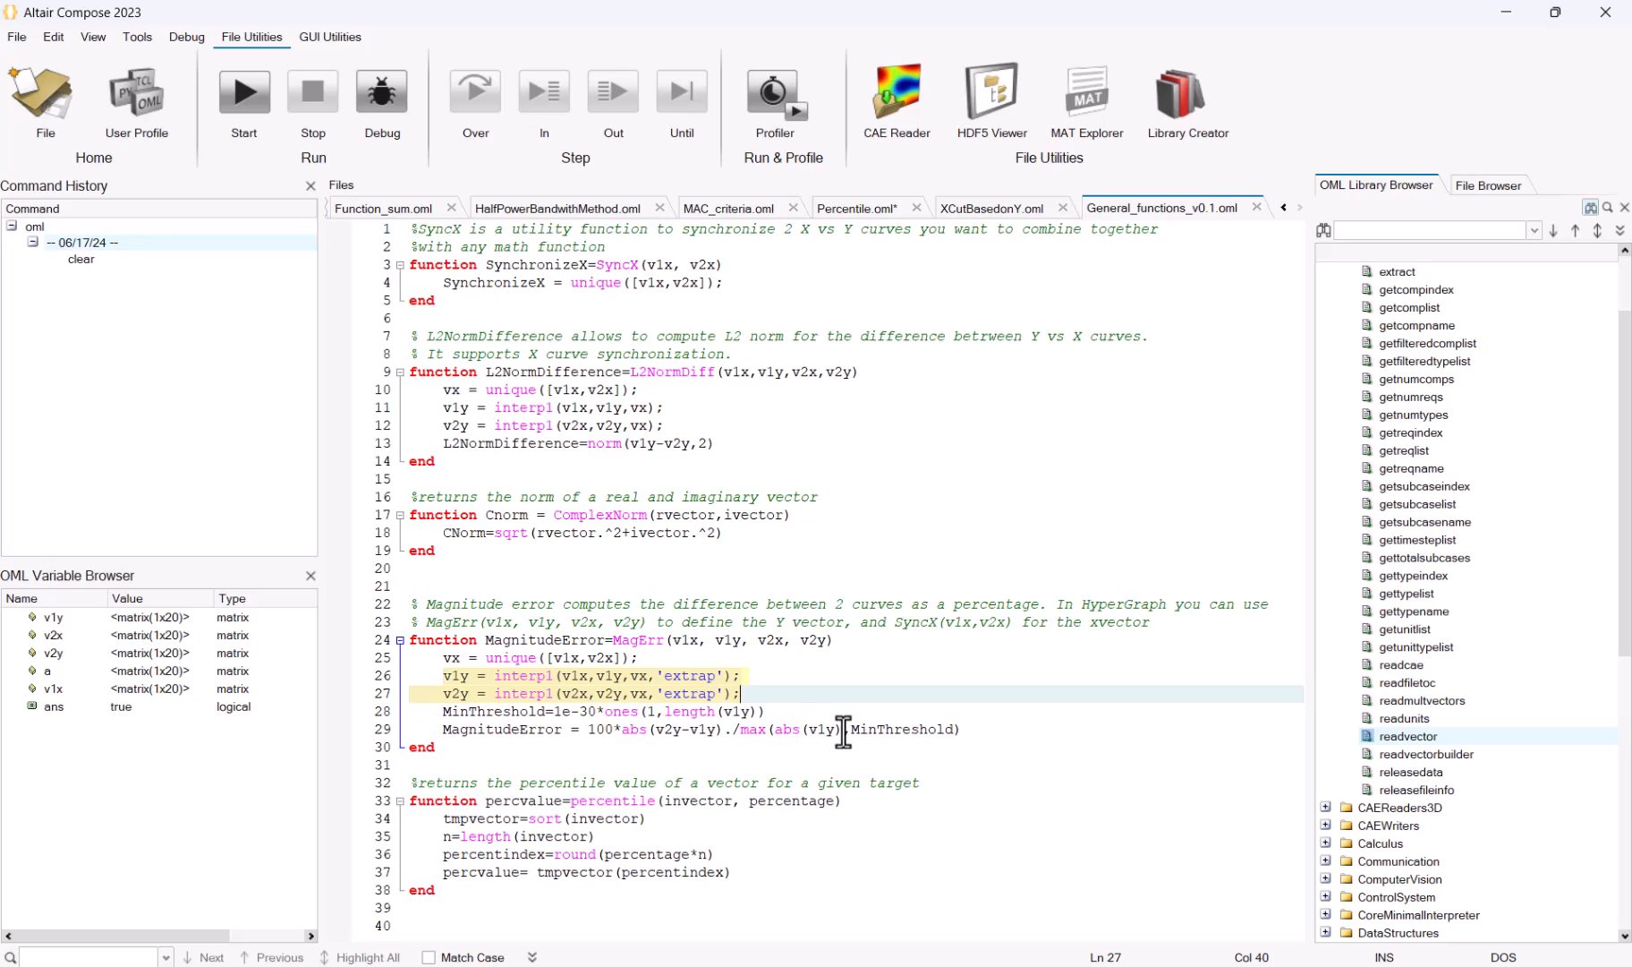
left_click(470, 711)
left_click(925, 694)
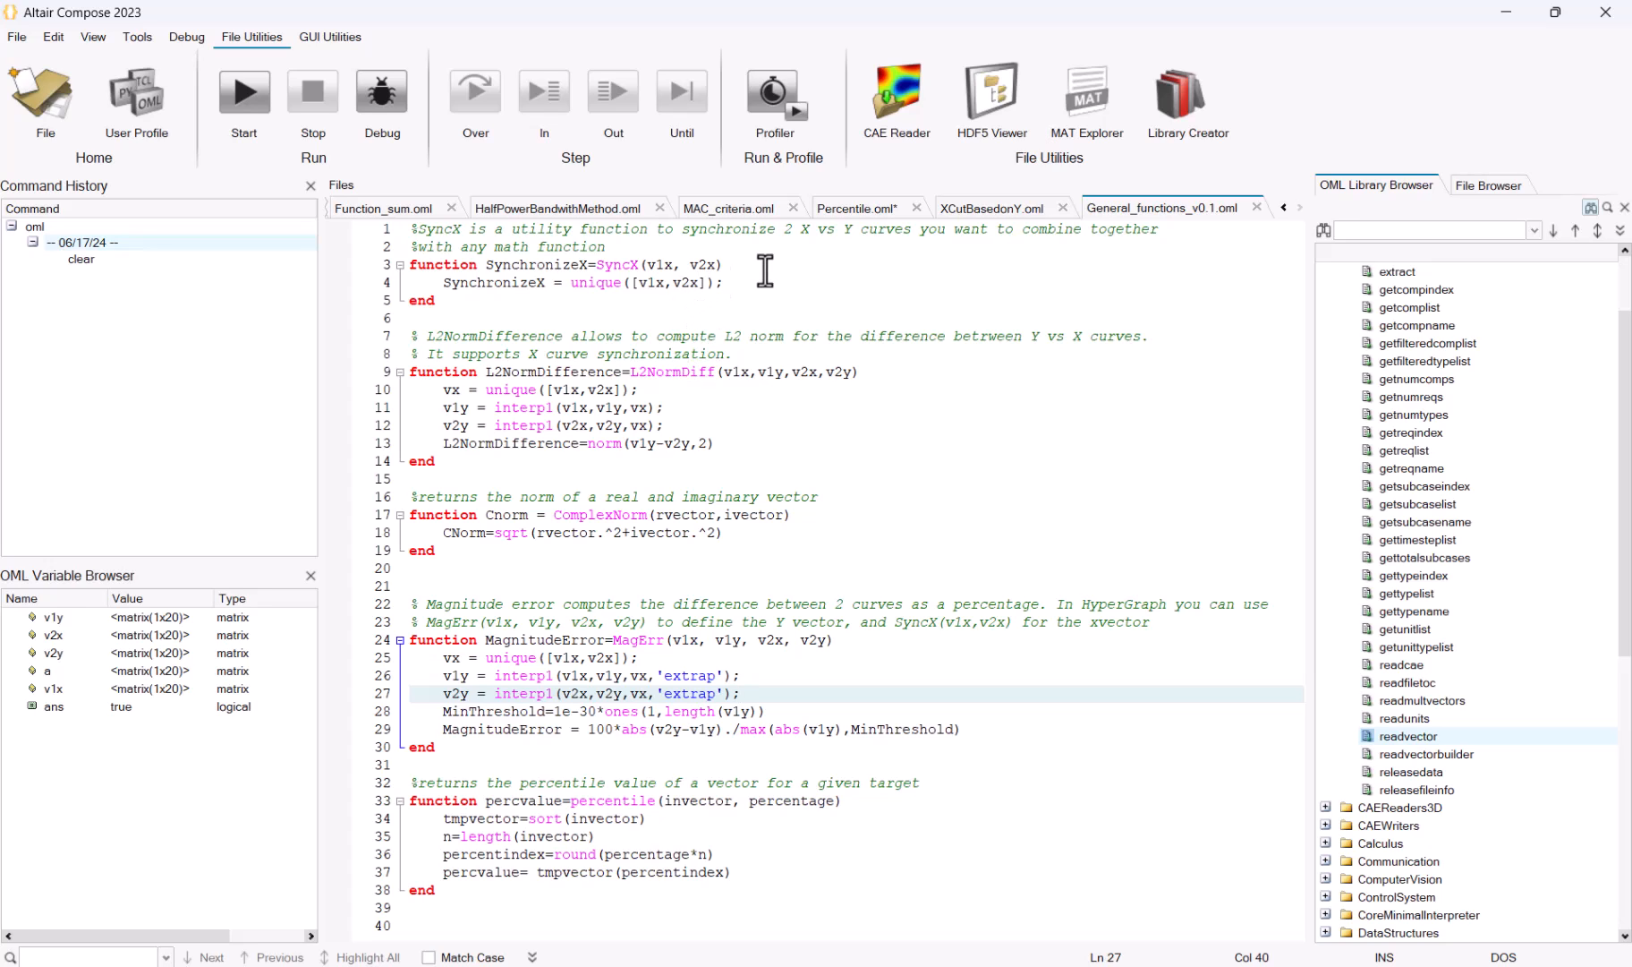
Step: Select the SyncX function name and check its entry in the list of registered functions
left_click(626, 265)
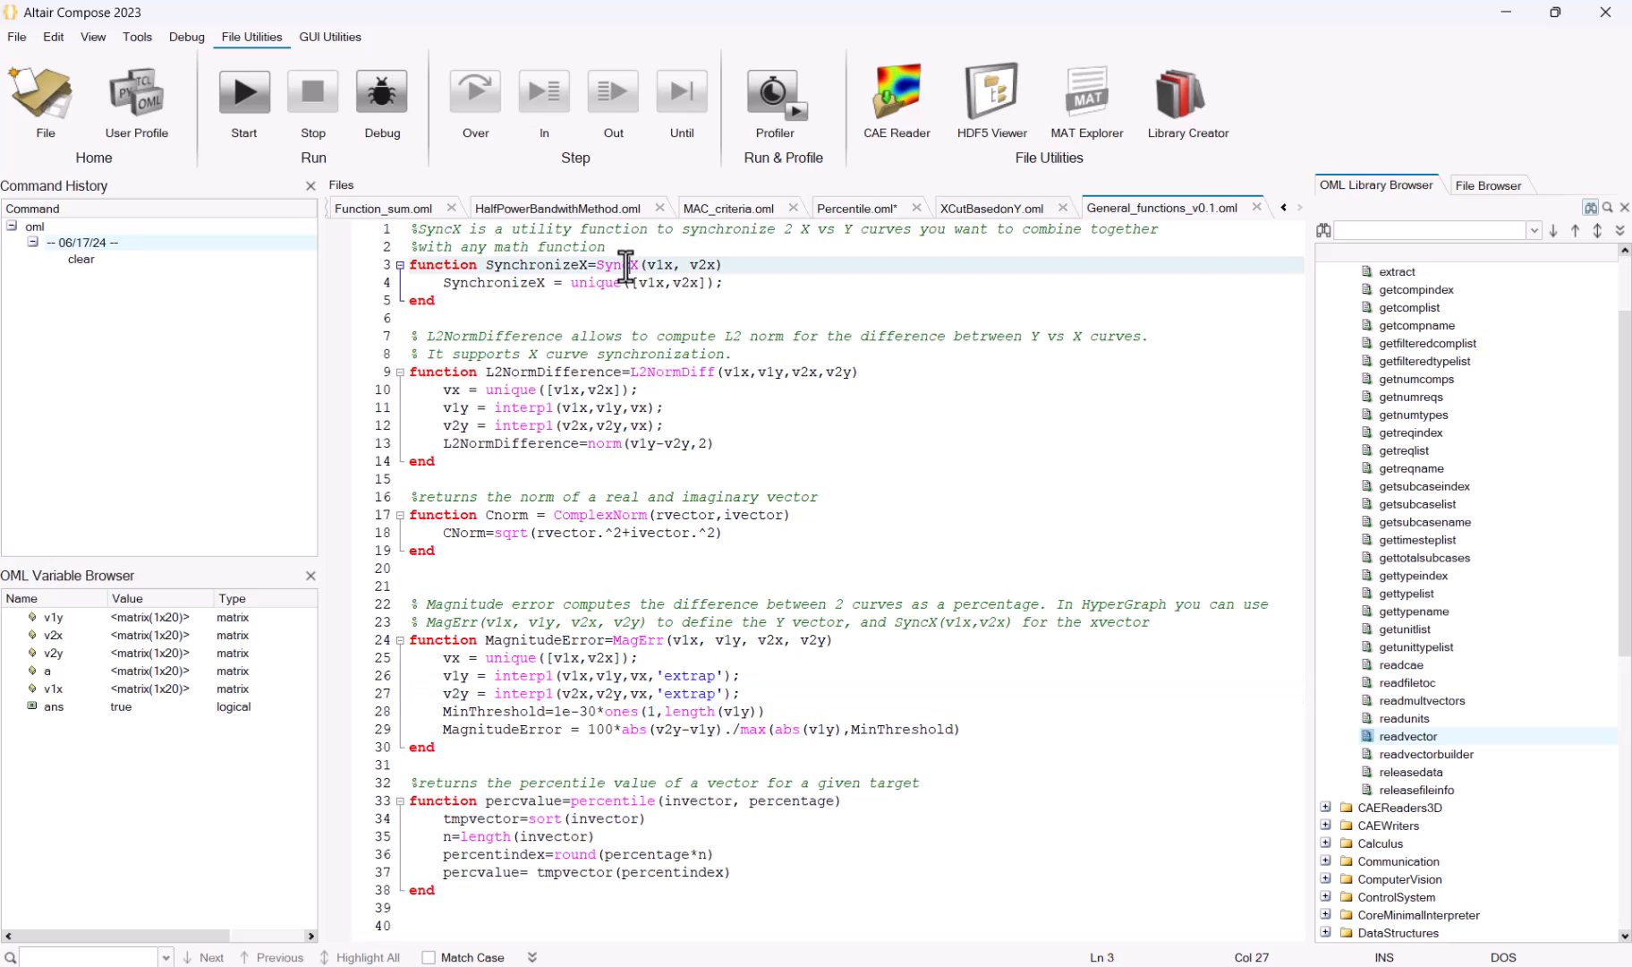
key("Right")
right_click(620, 268)
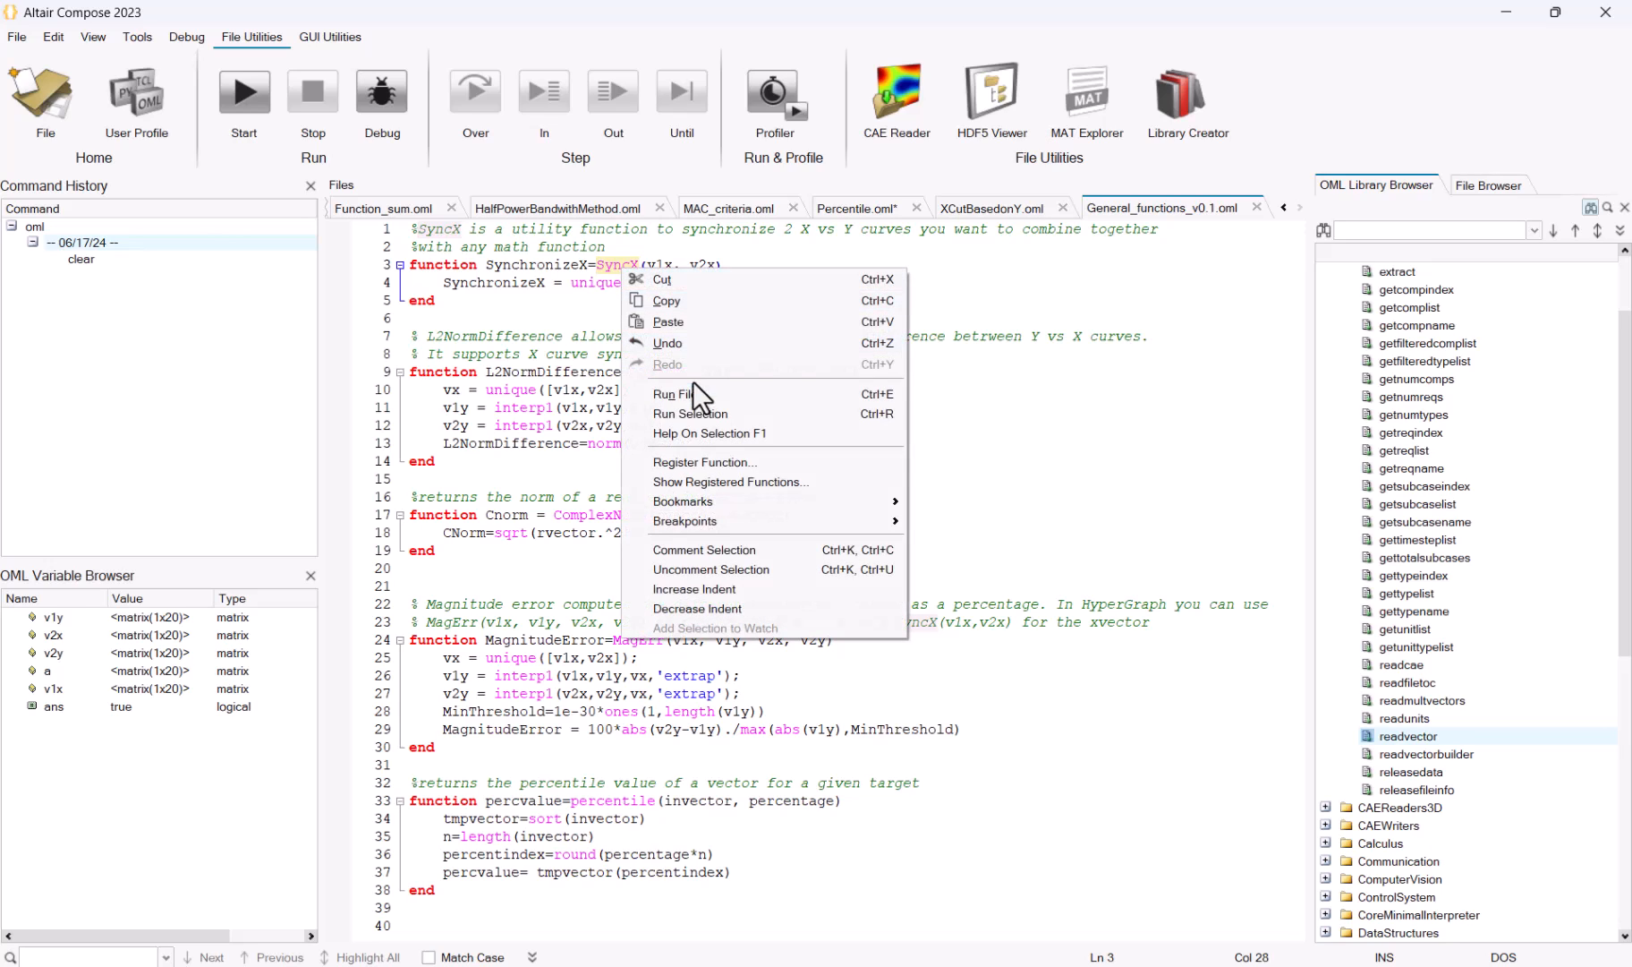
left_click(717, 480)
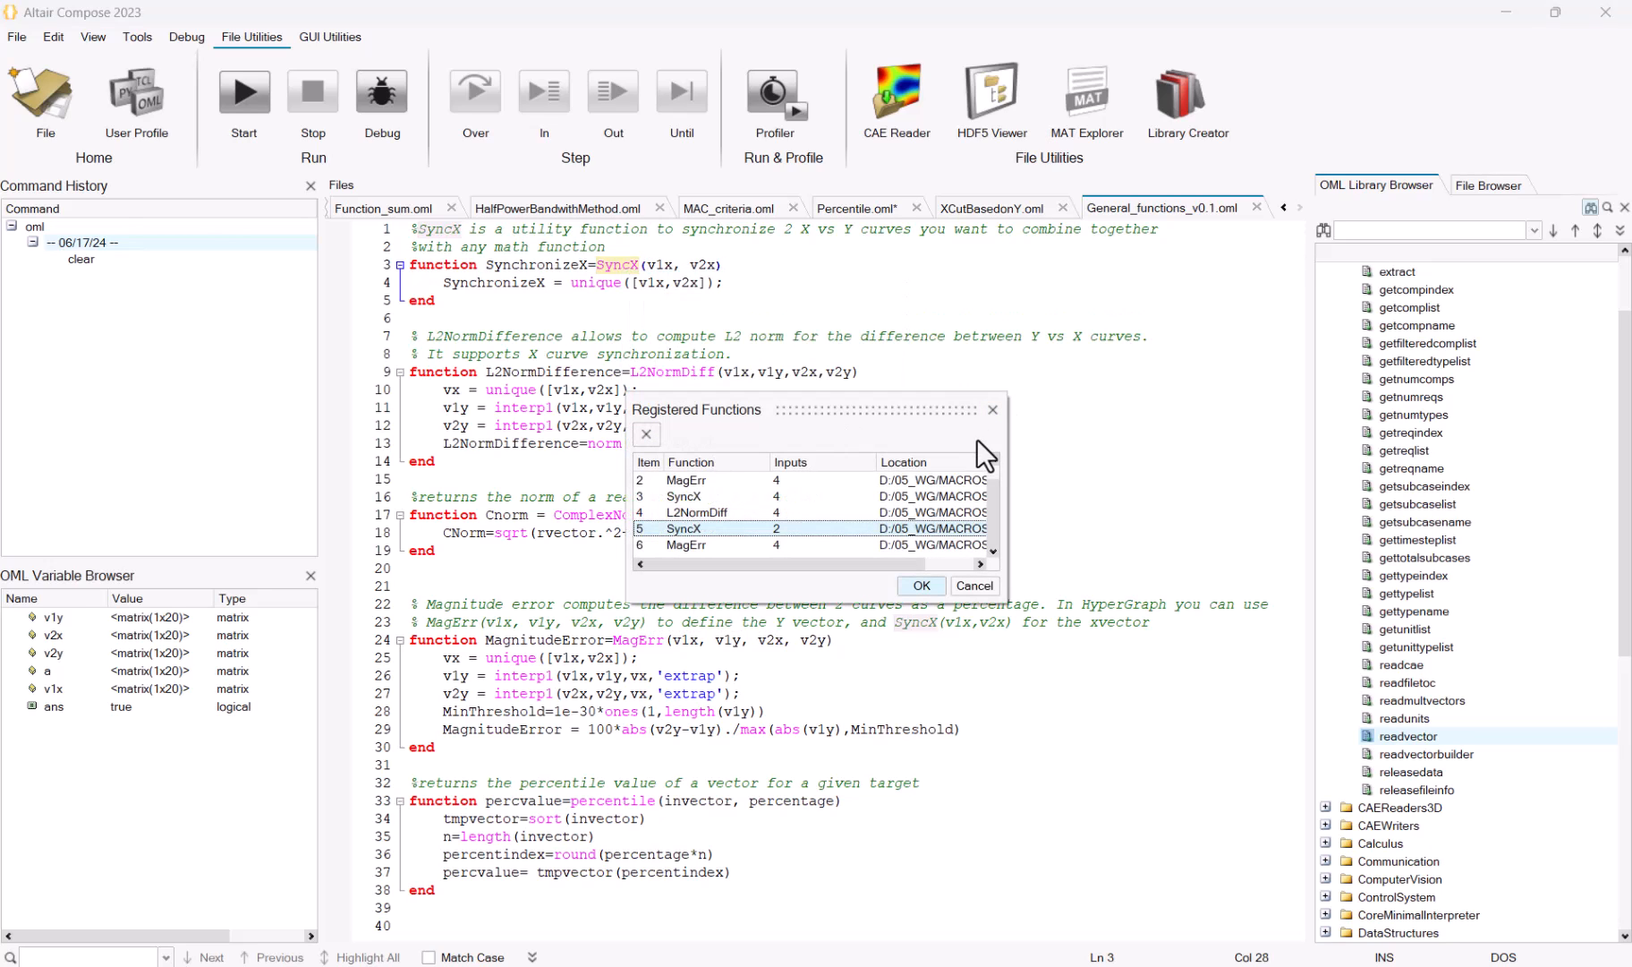
left_click(992, 409)
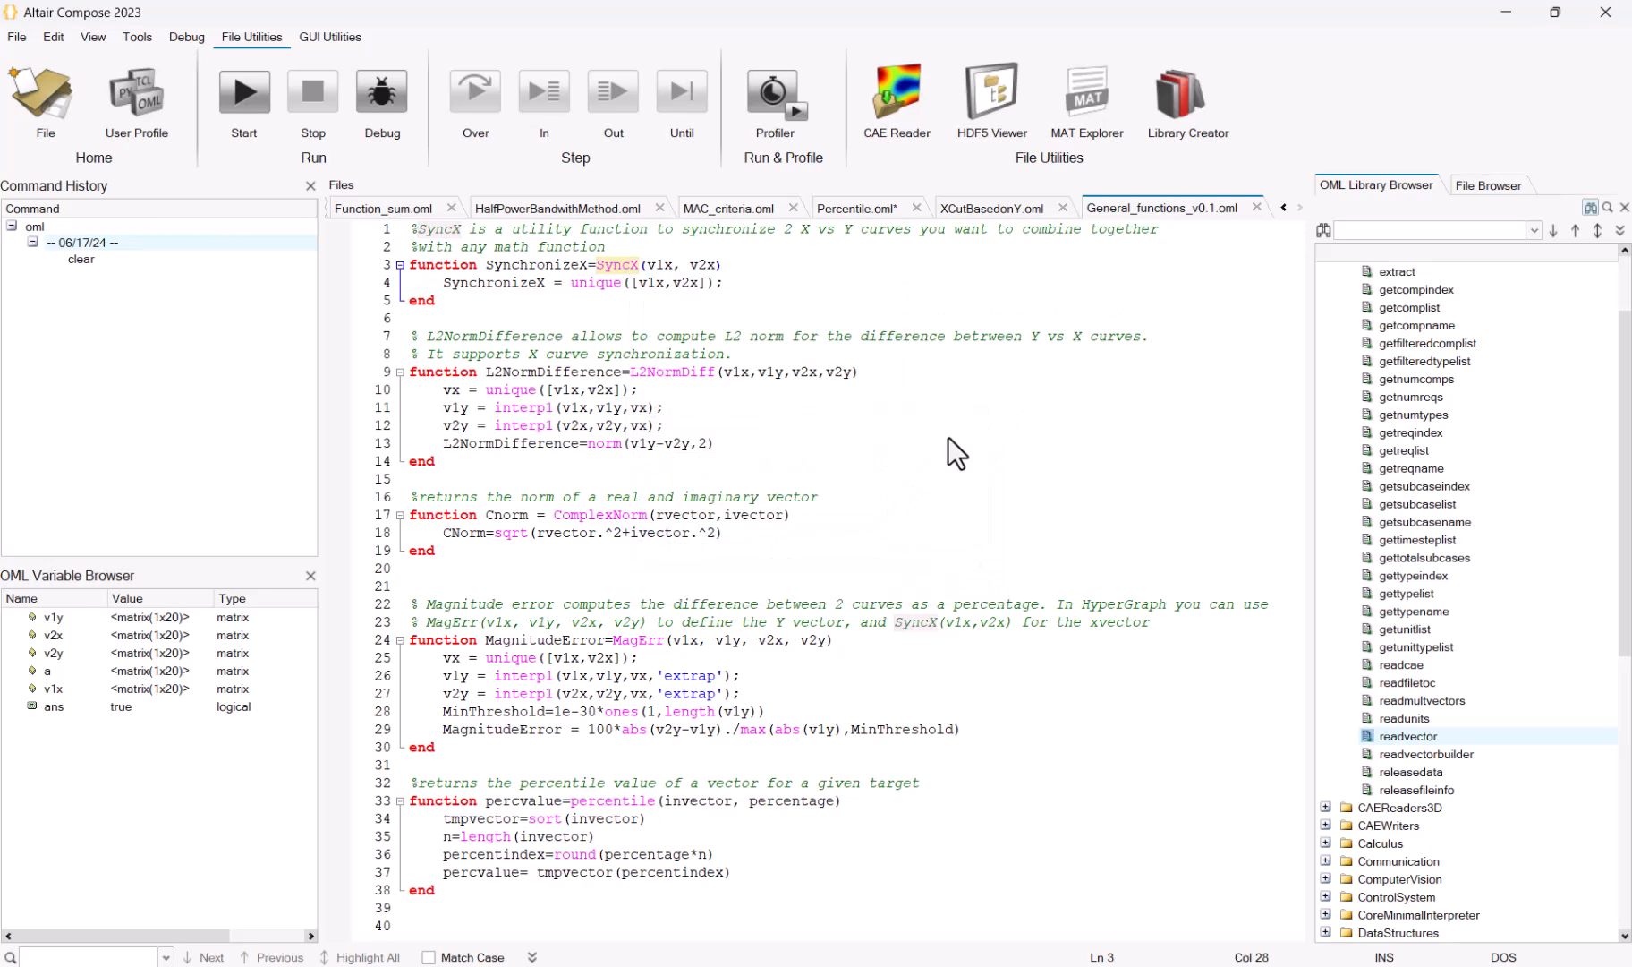
Step: Call up function registration for MagErr, check its entry in the registered functions and close the list
left_click(661, 639)
right_click(657, 639)
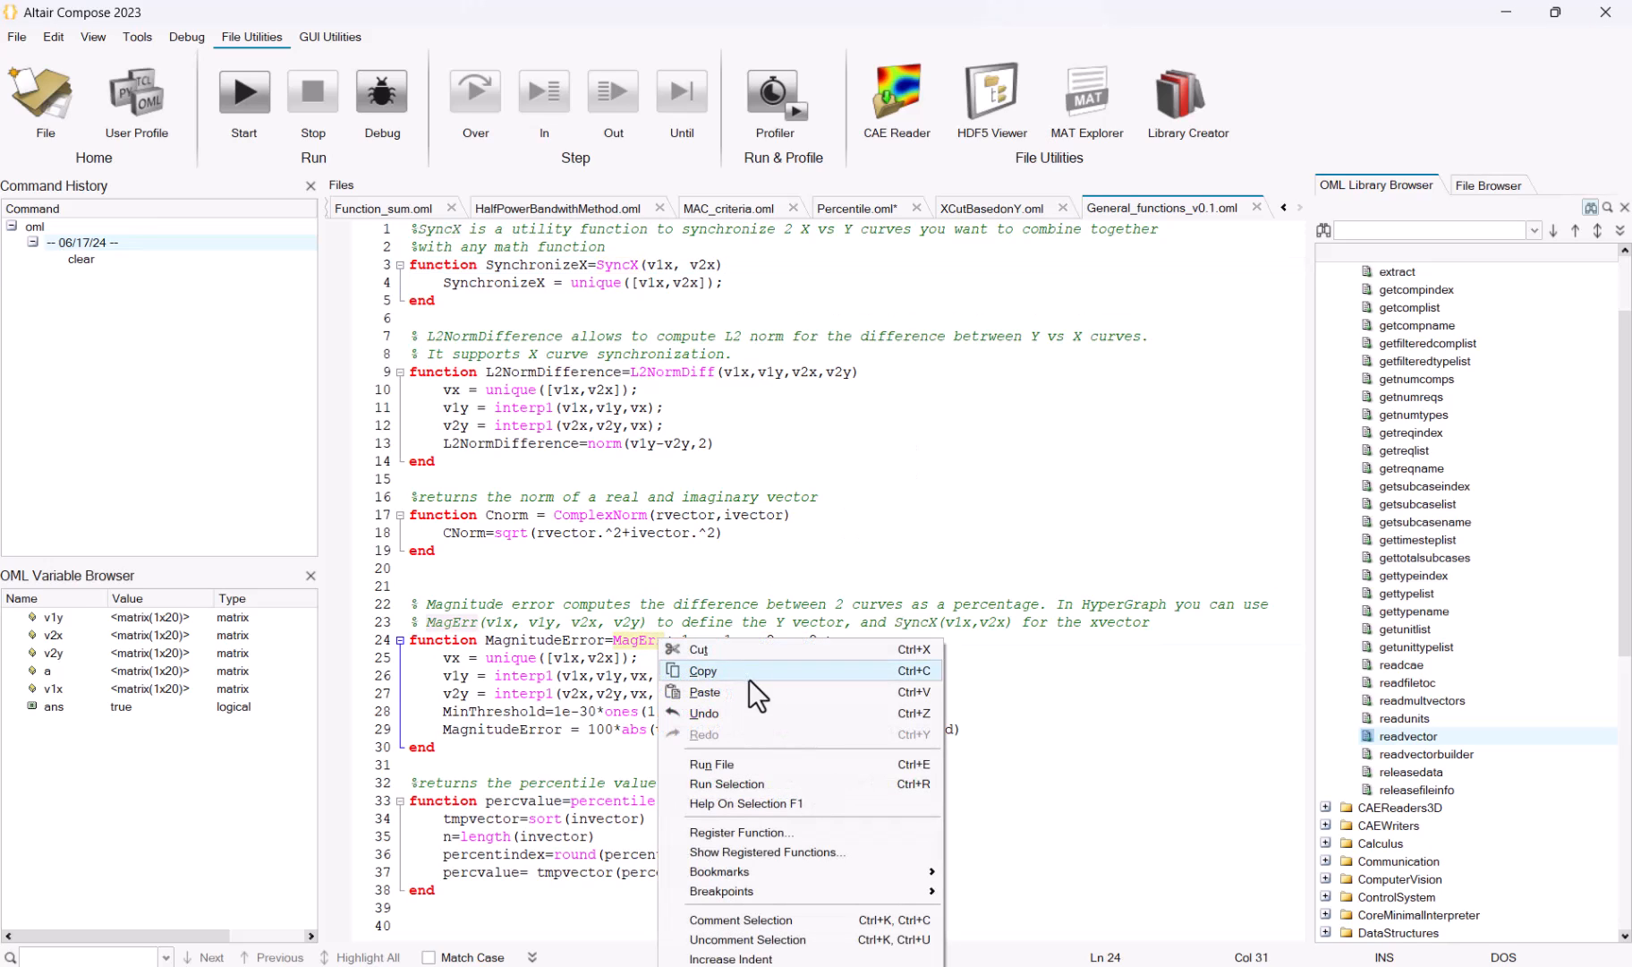
left_click(763, 832)
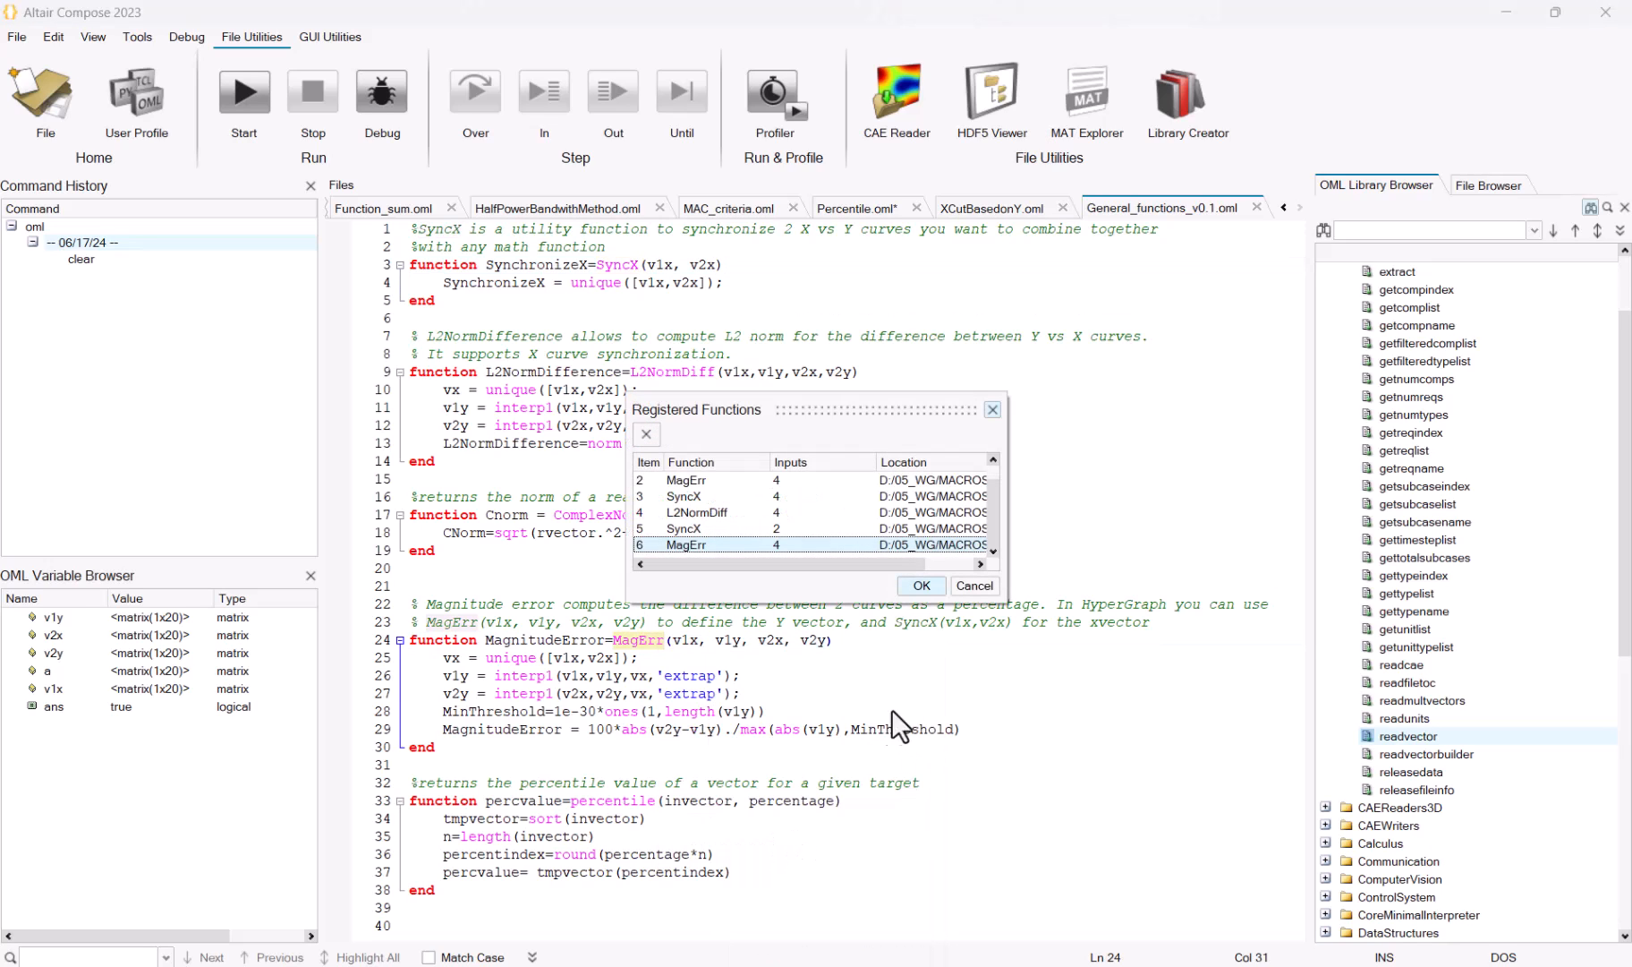
left_click(992, 409)
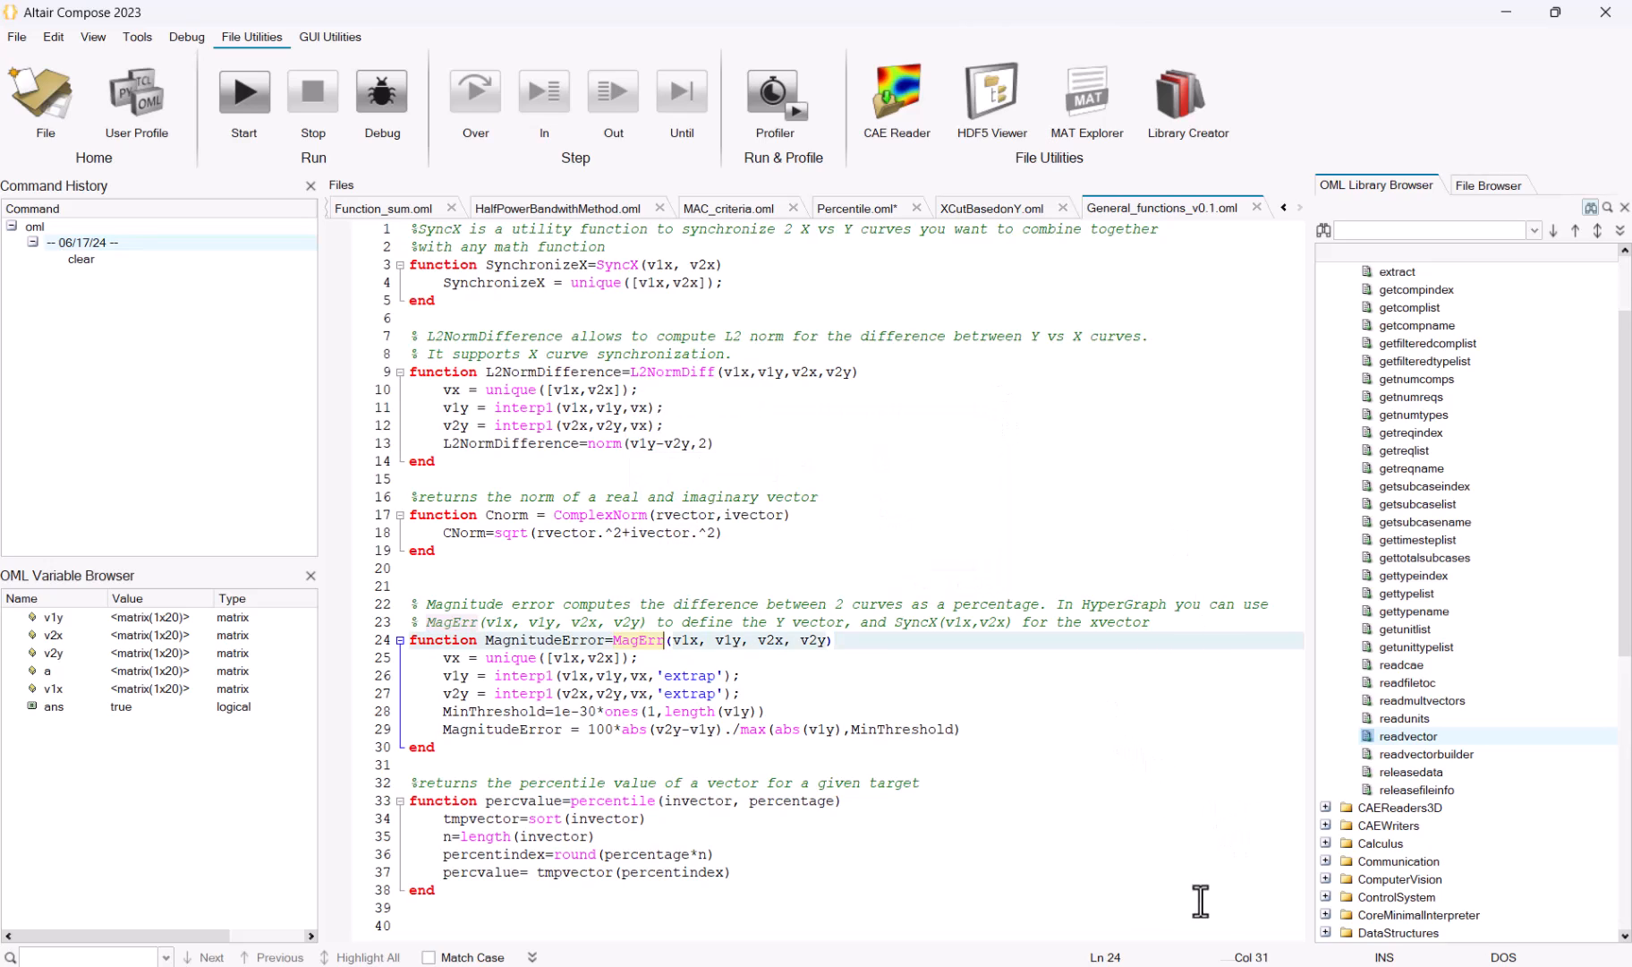
Step: Switch to Altair HyperGraph and add a new curve with Math as its source to the displacement plot
left_click(1193, 966)
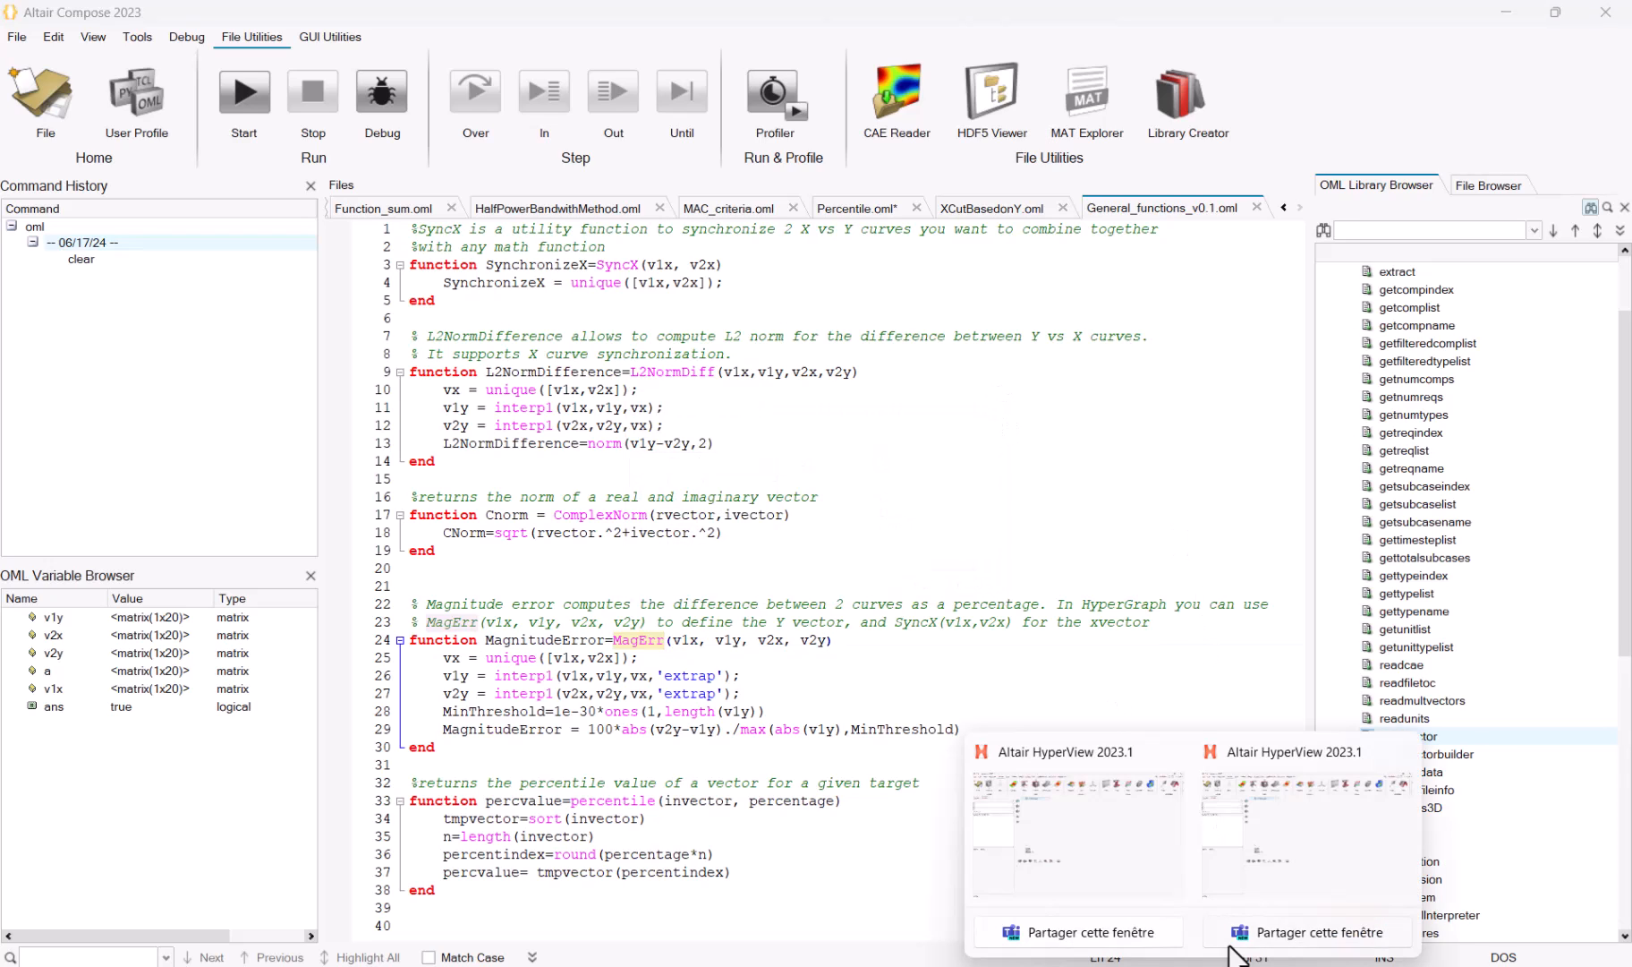
left_click(1123, 874)
left_click(1135, 966)
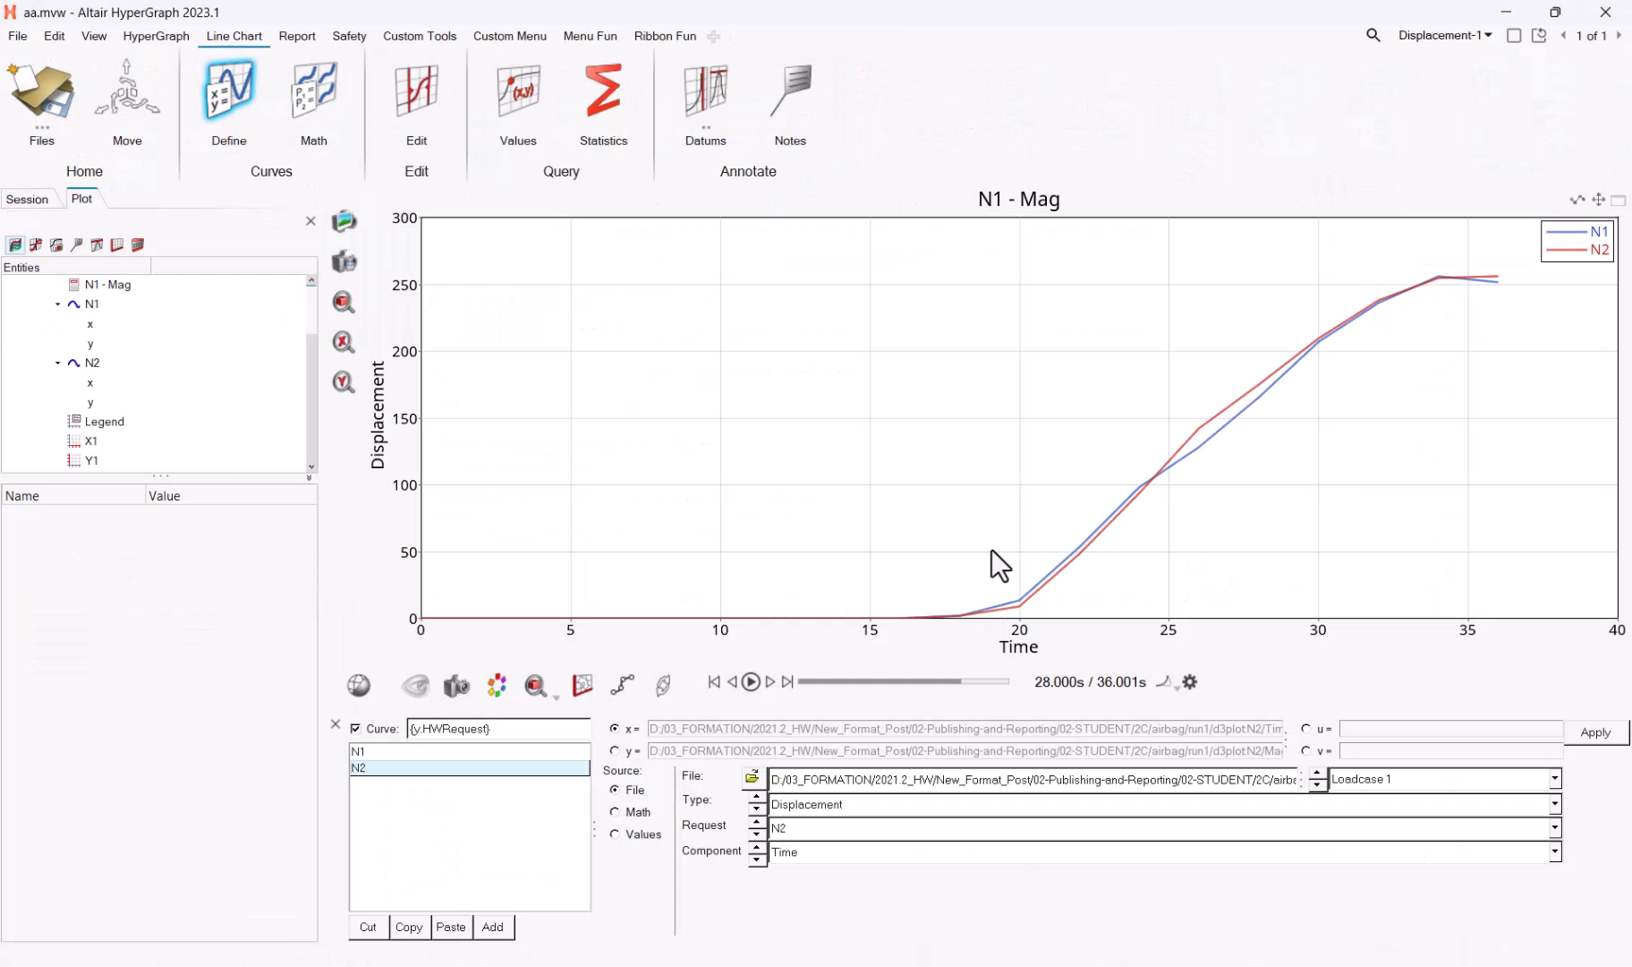
left_click(494, 926)
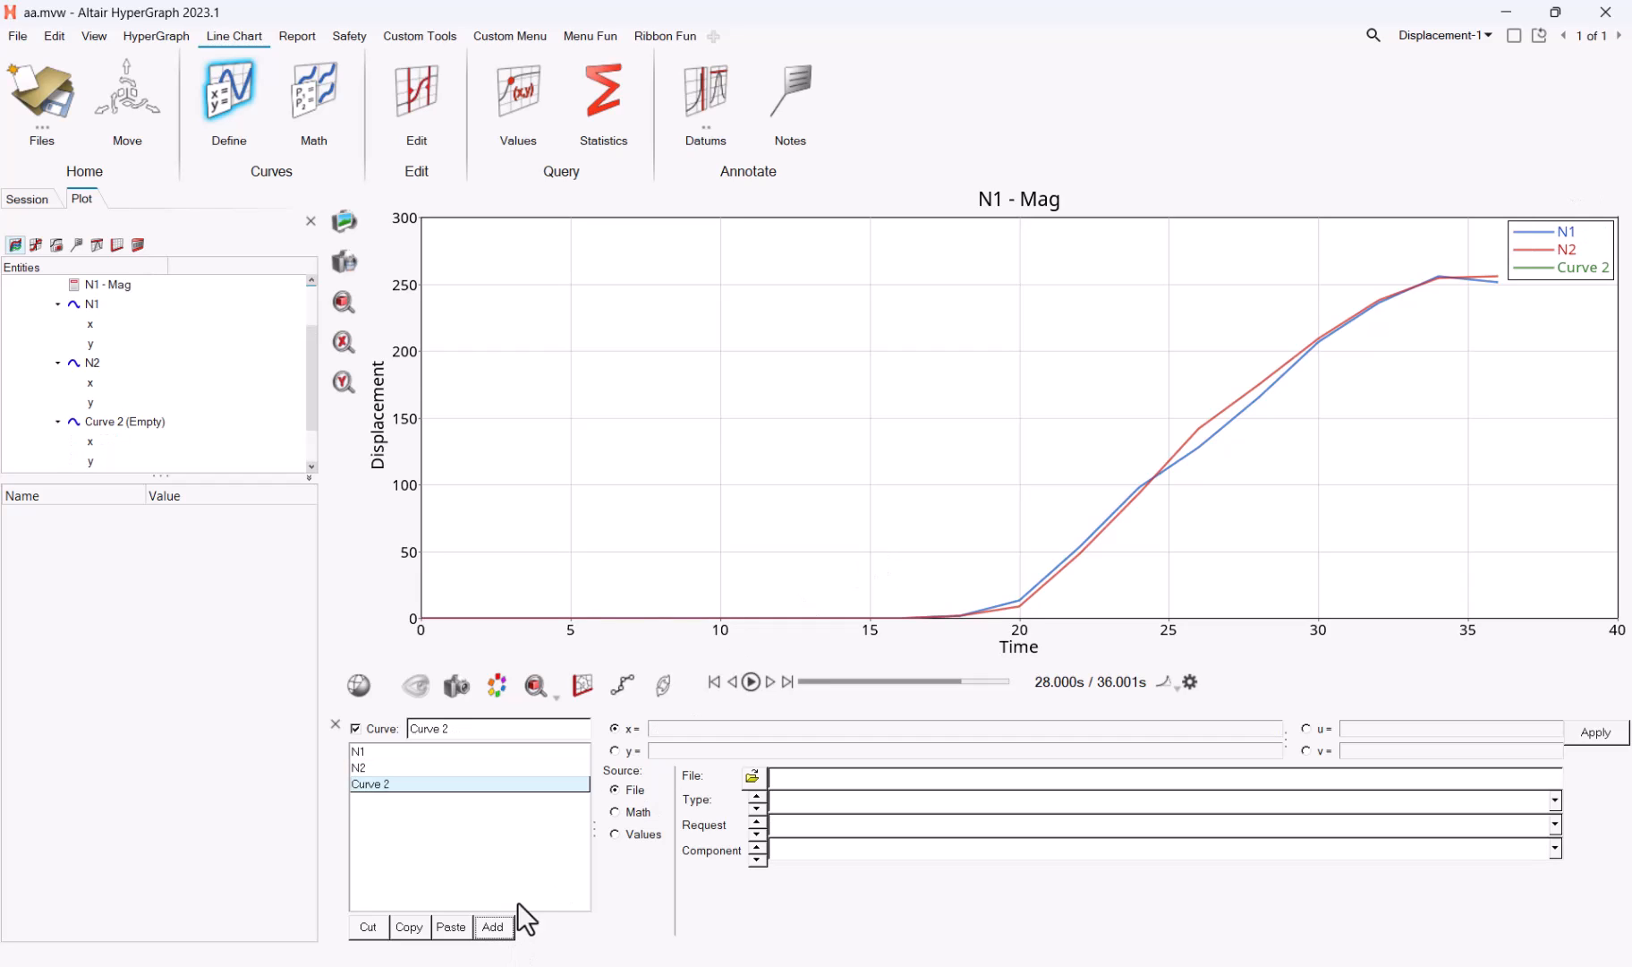
left_click(627, 817)
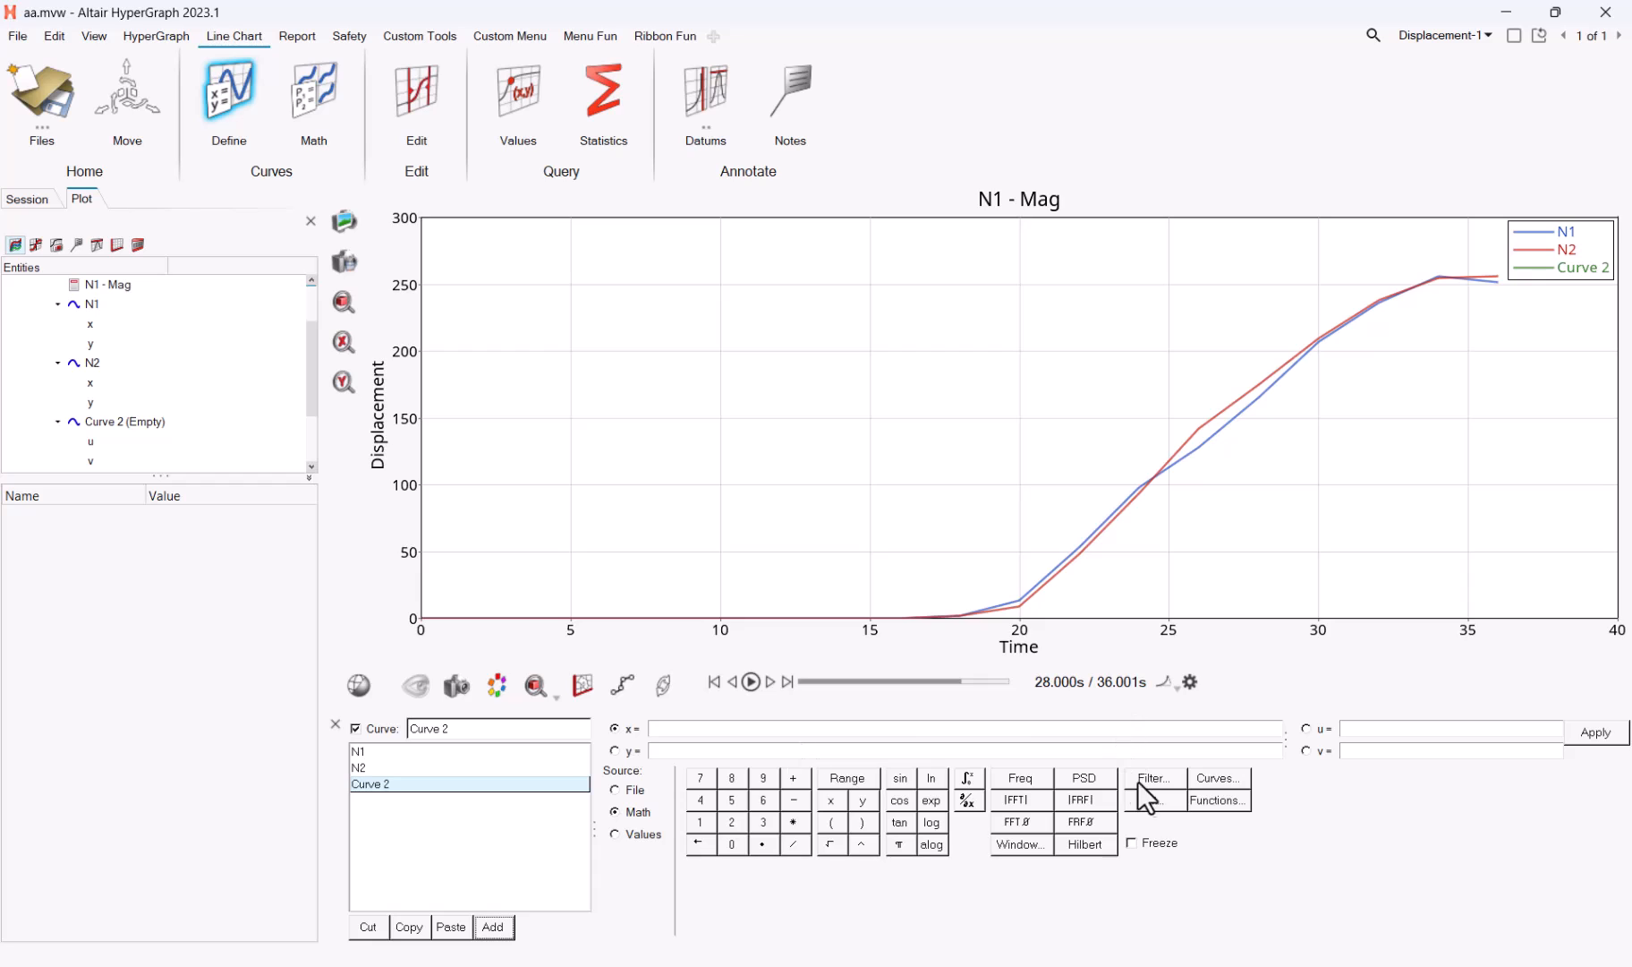
Step: Define the new curve's x vector as SyncX(p1w1c1.x,p1w1c2.x), picking the function from the function list and the curves from the plot
left_click(1224, 796)
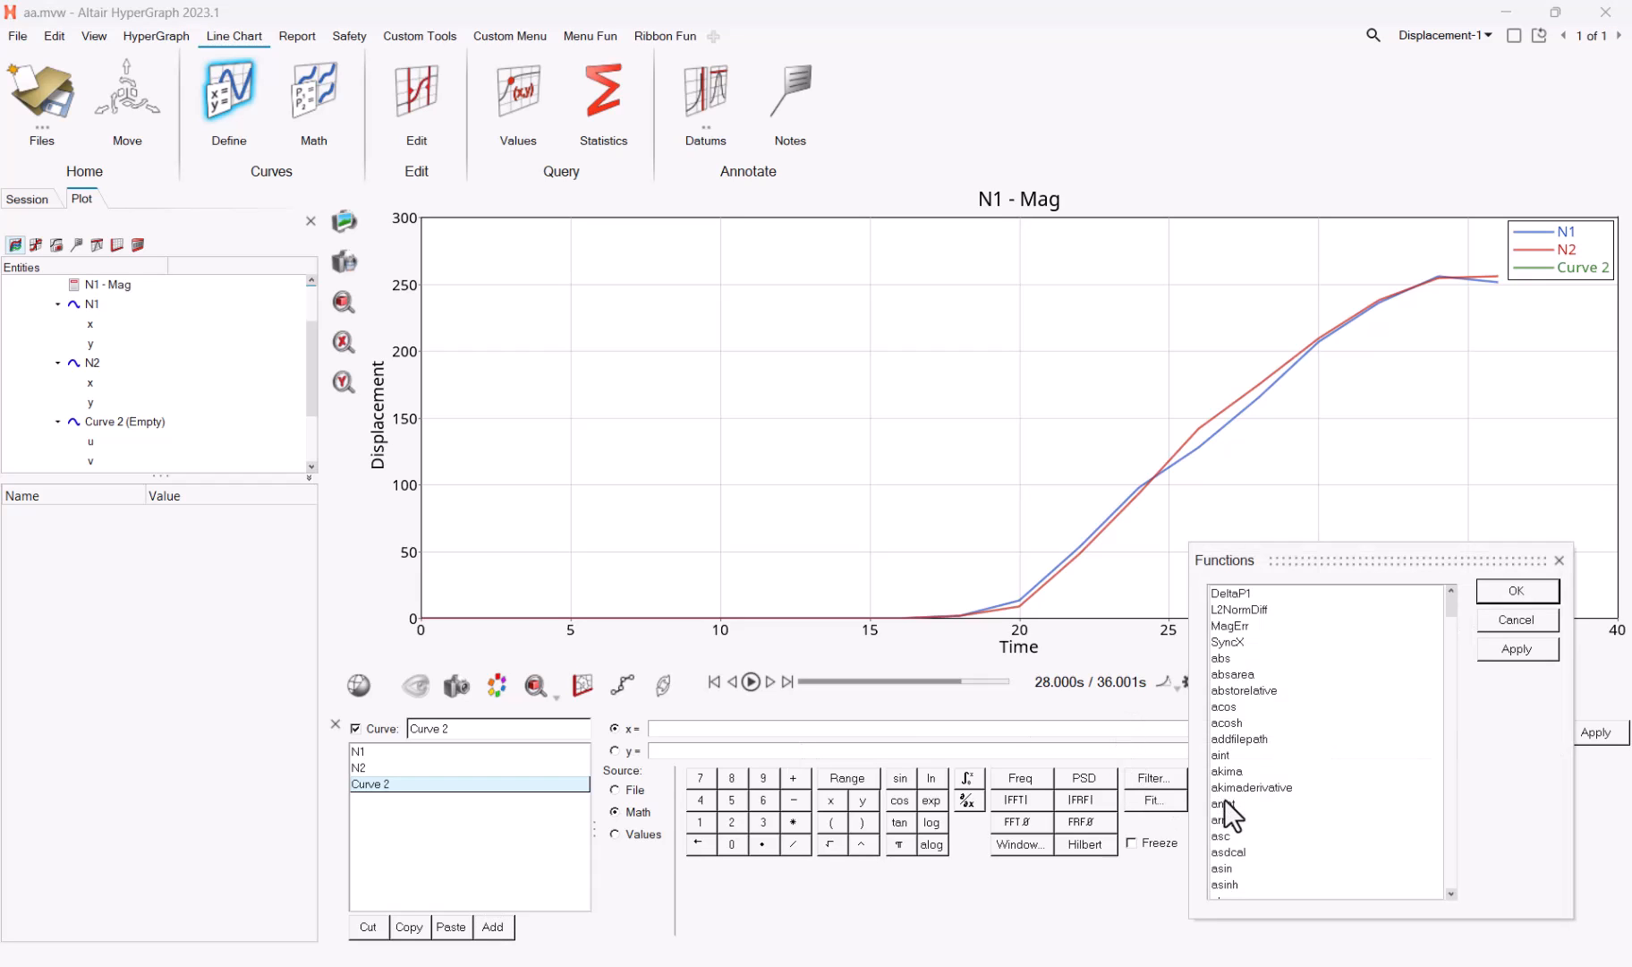
double_click(1221, 643)
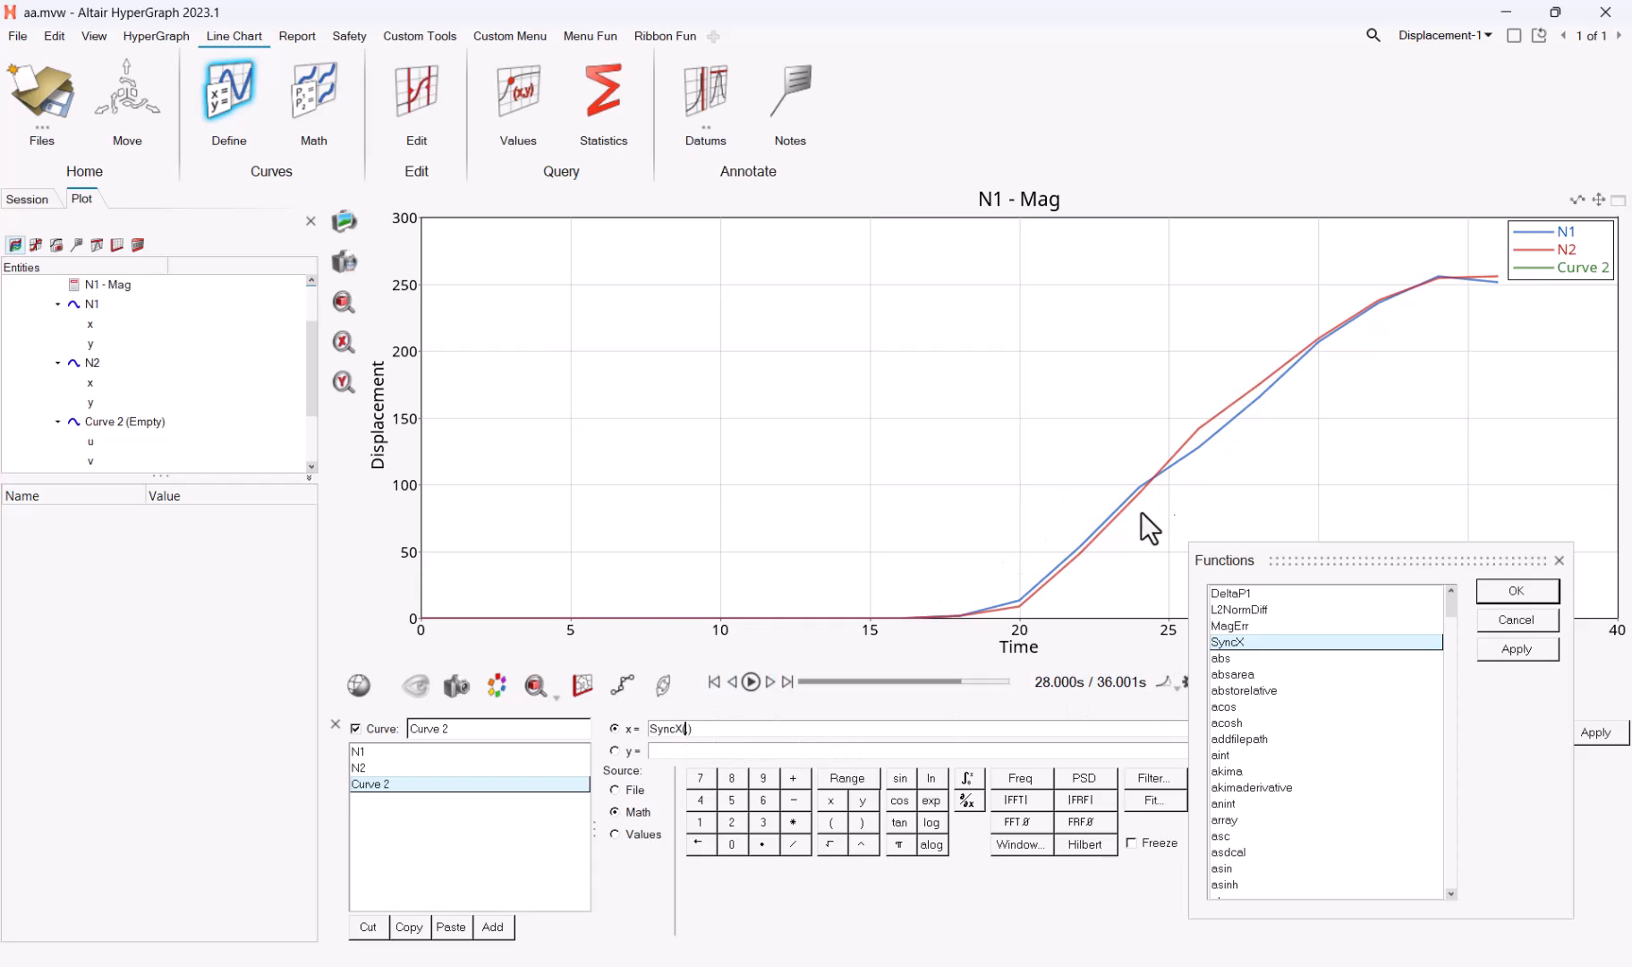
left_click(1204, 445)
type(",")
left_click(1200, 427)
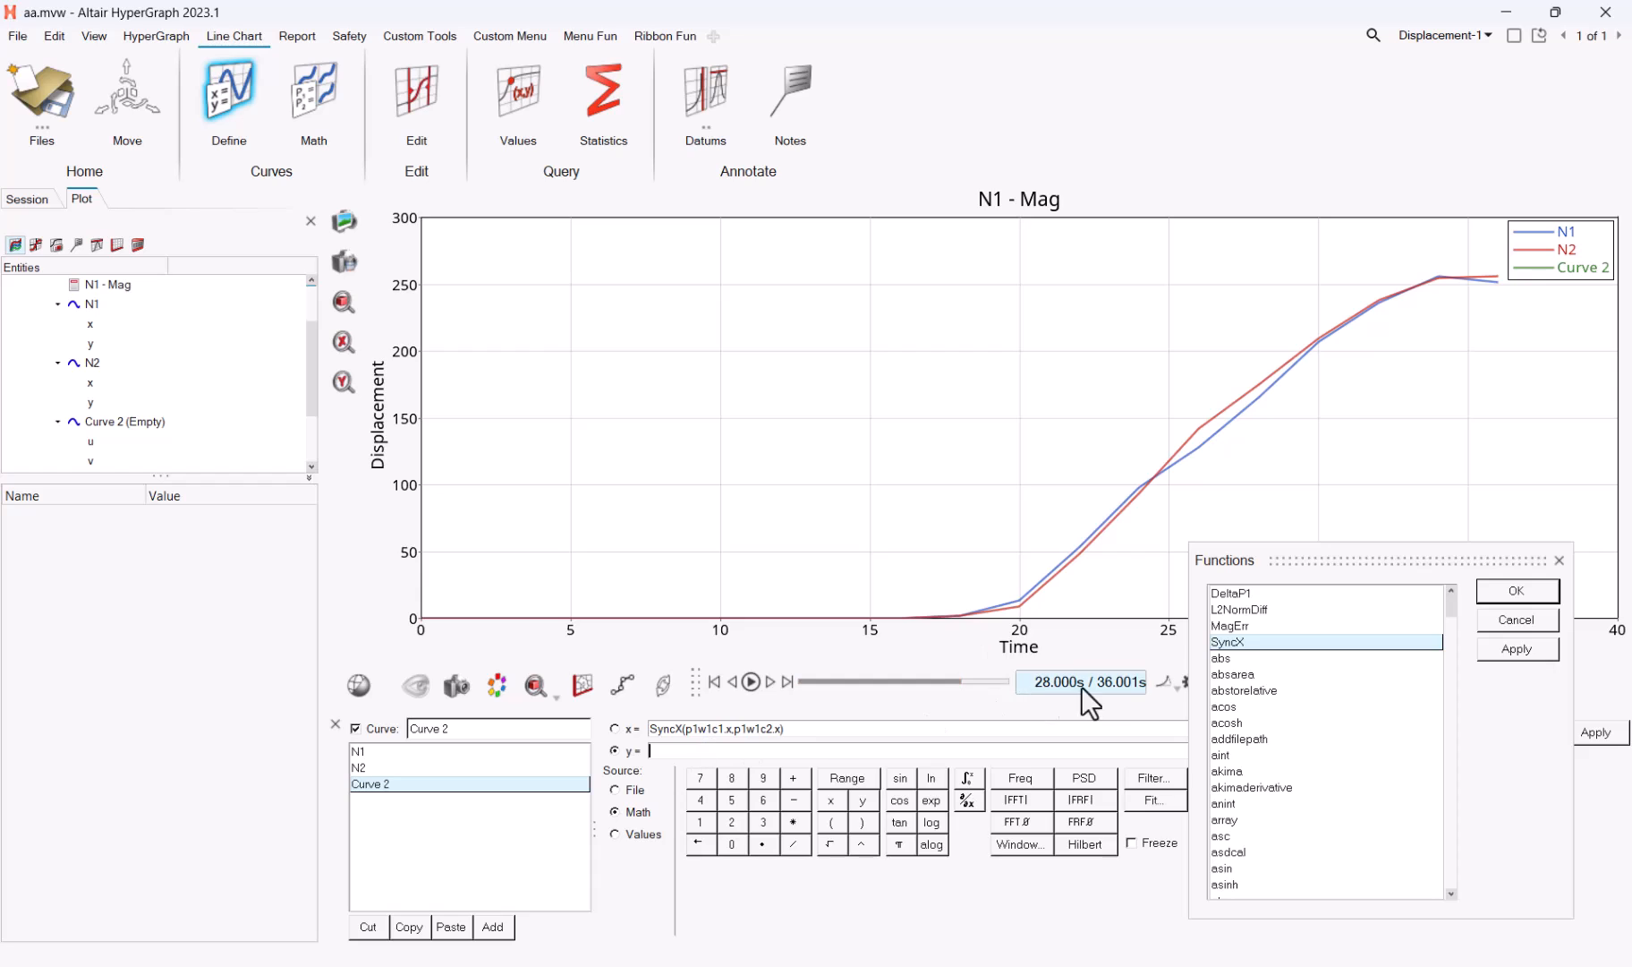
Step: Define the curve's y vector as MagErr(p1w1c1.x,p1w1c1.y,p1w1c2.x,p1w1c2.y) using the N1 and N2 curves
left_click(1234, 625)
double_click(1234, 625)
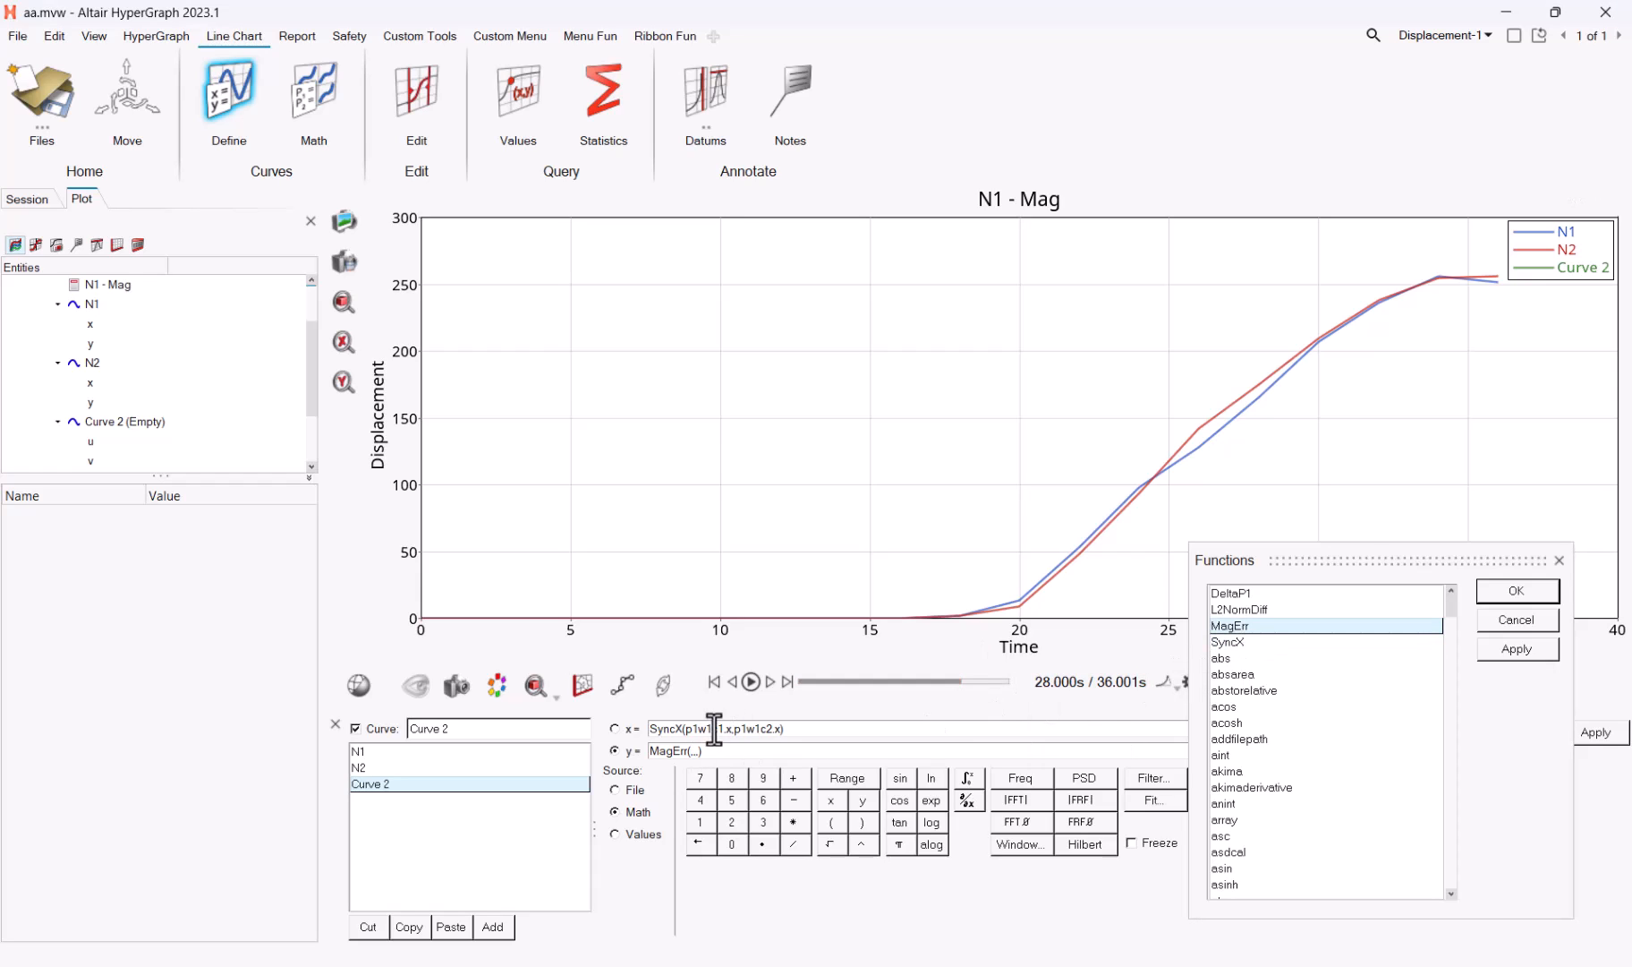
left_click(1225, 425)
left_click(1203, 422)
type("x,p1w1c1")
left_click(1206, 425)
left_click(1184, 439)
key("BackSpace")
type("x")
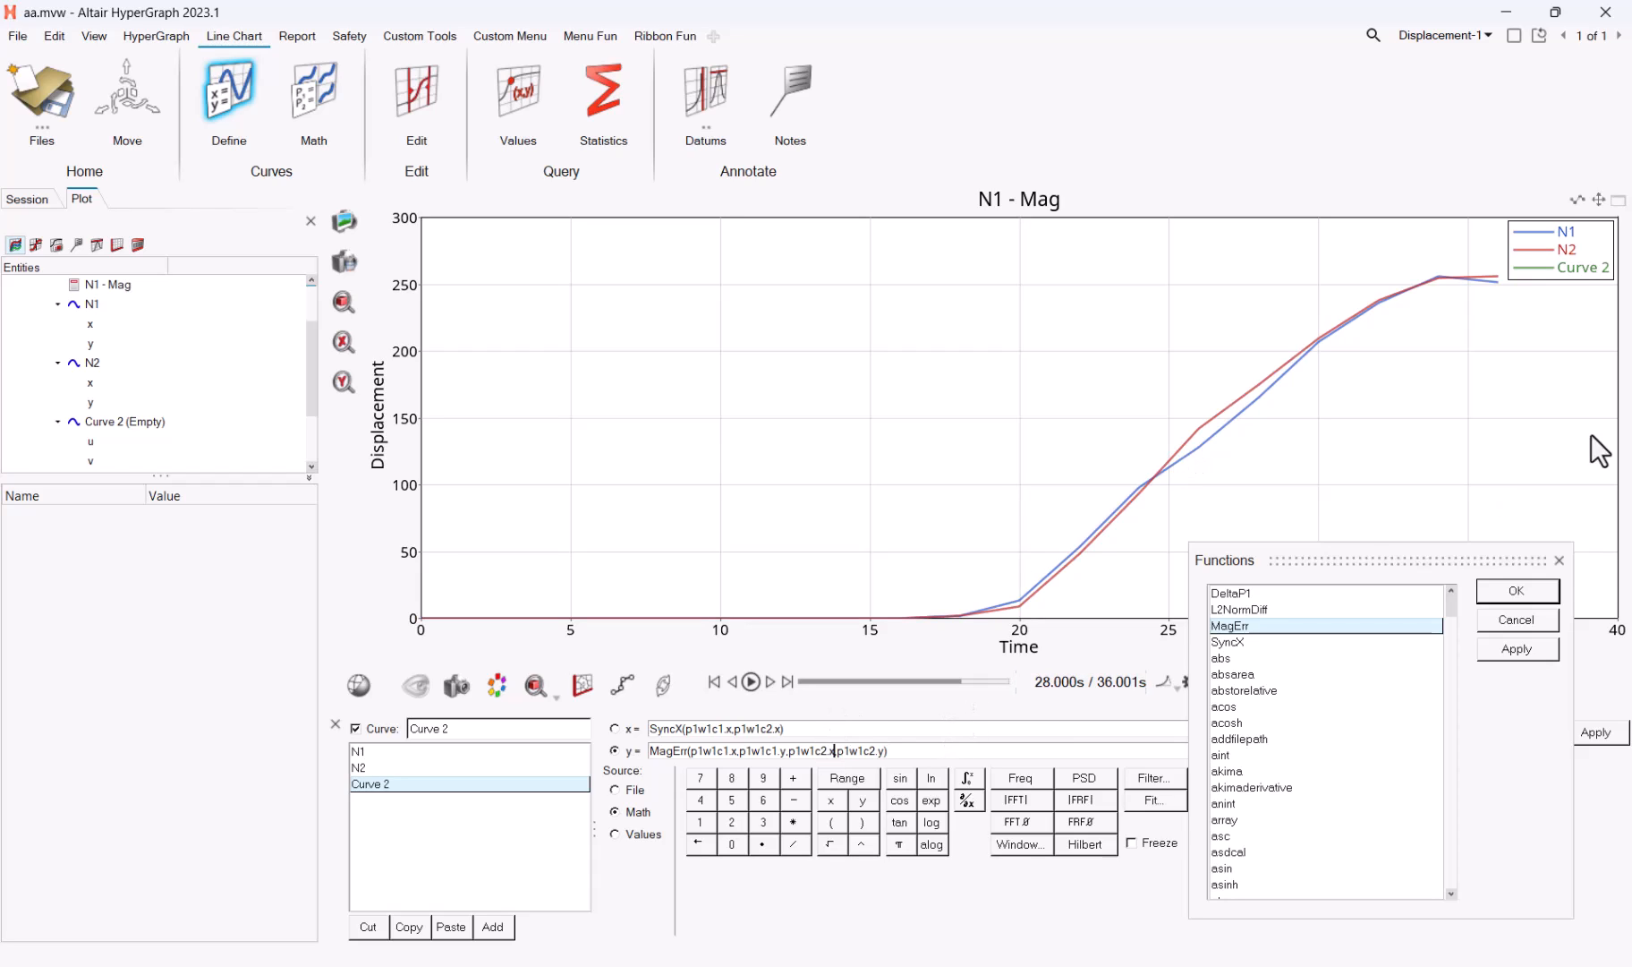
Step: Close the function list, remove the extra MagErr call from the y expression and apply the curve definition
left_click(1516, 591)
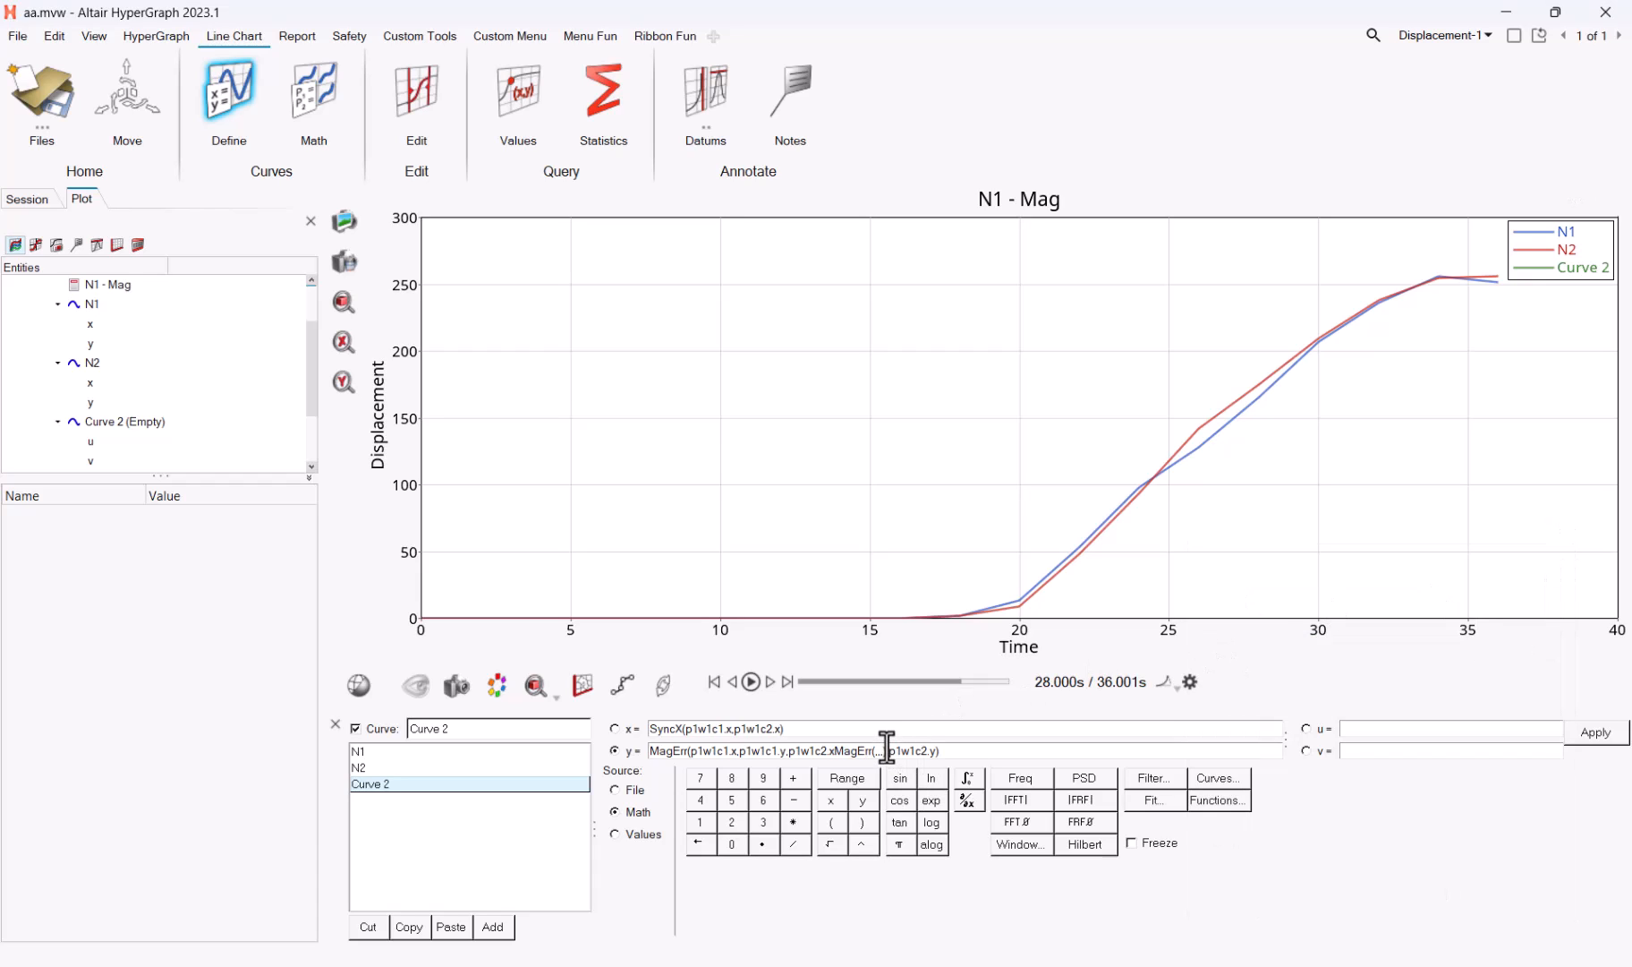
left_click_drag(886, 751, 839, 754)
key("BackSpace")
left_click(1586, 732)
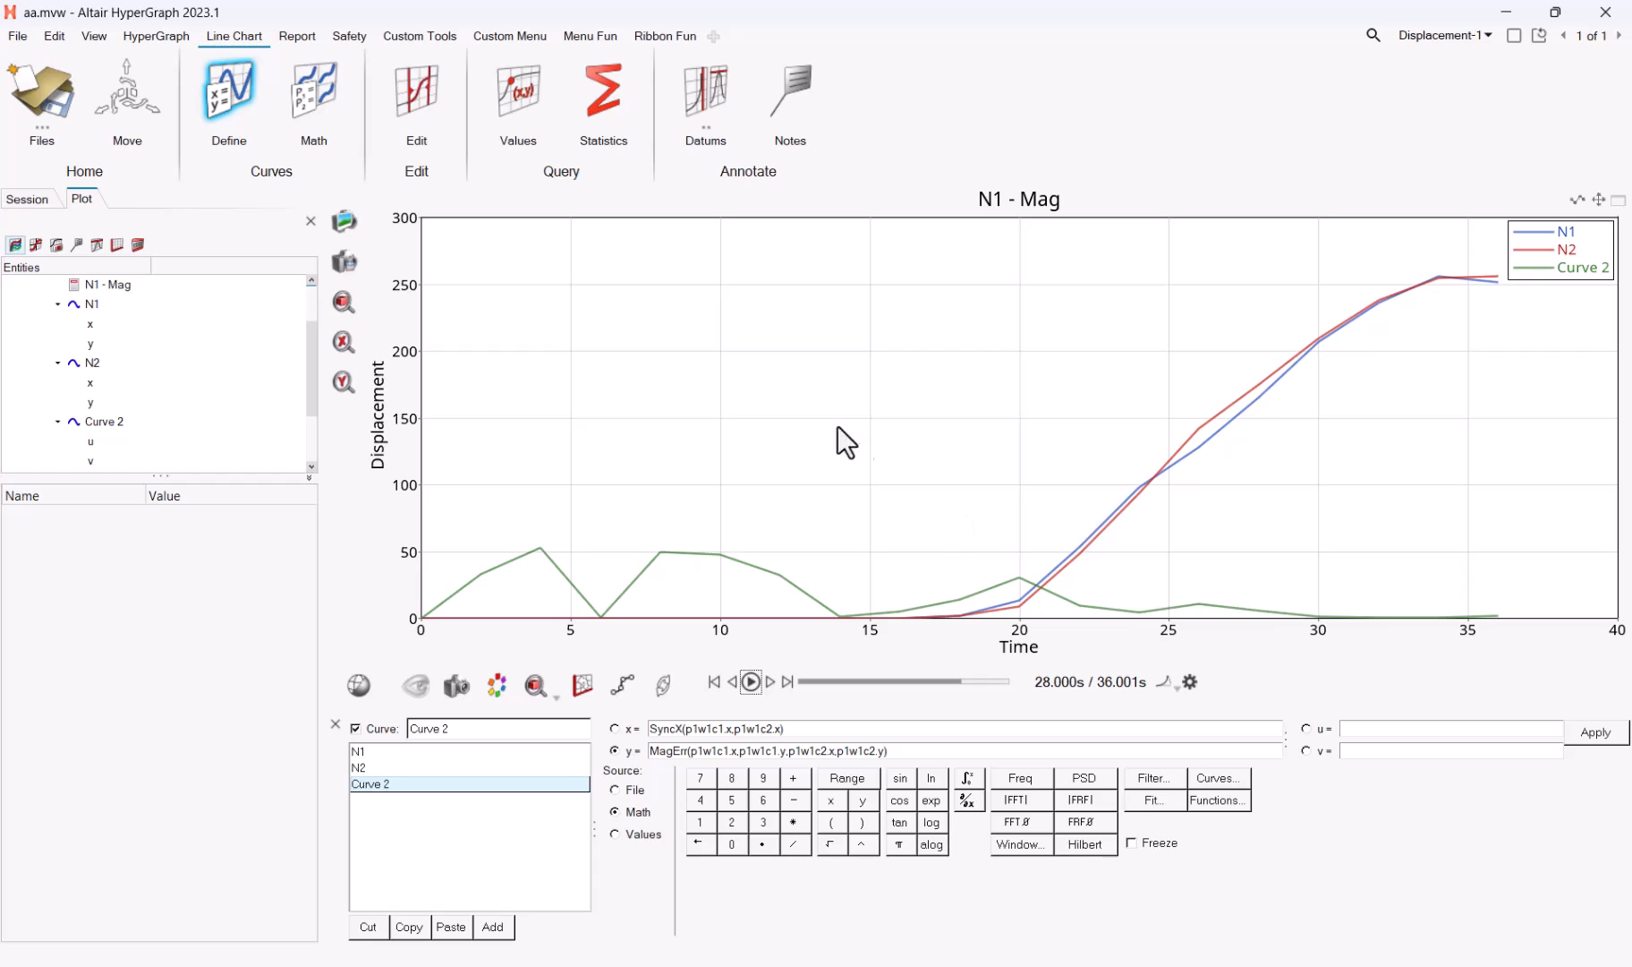
Step: Split the page into two side-by-side windows and change the second window to a HyperGraph line chart, accepting erasure of its data
left_click(1515, 40)
left_click(1550, 61)
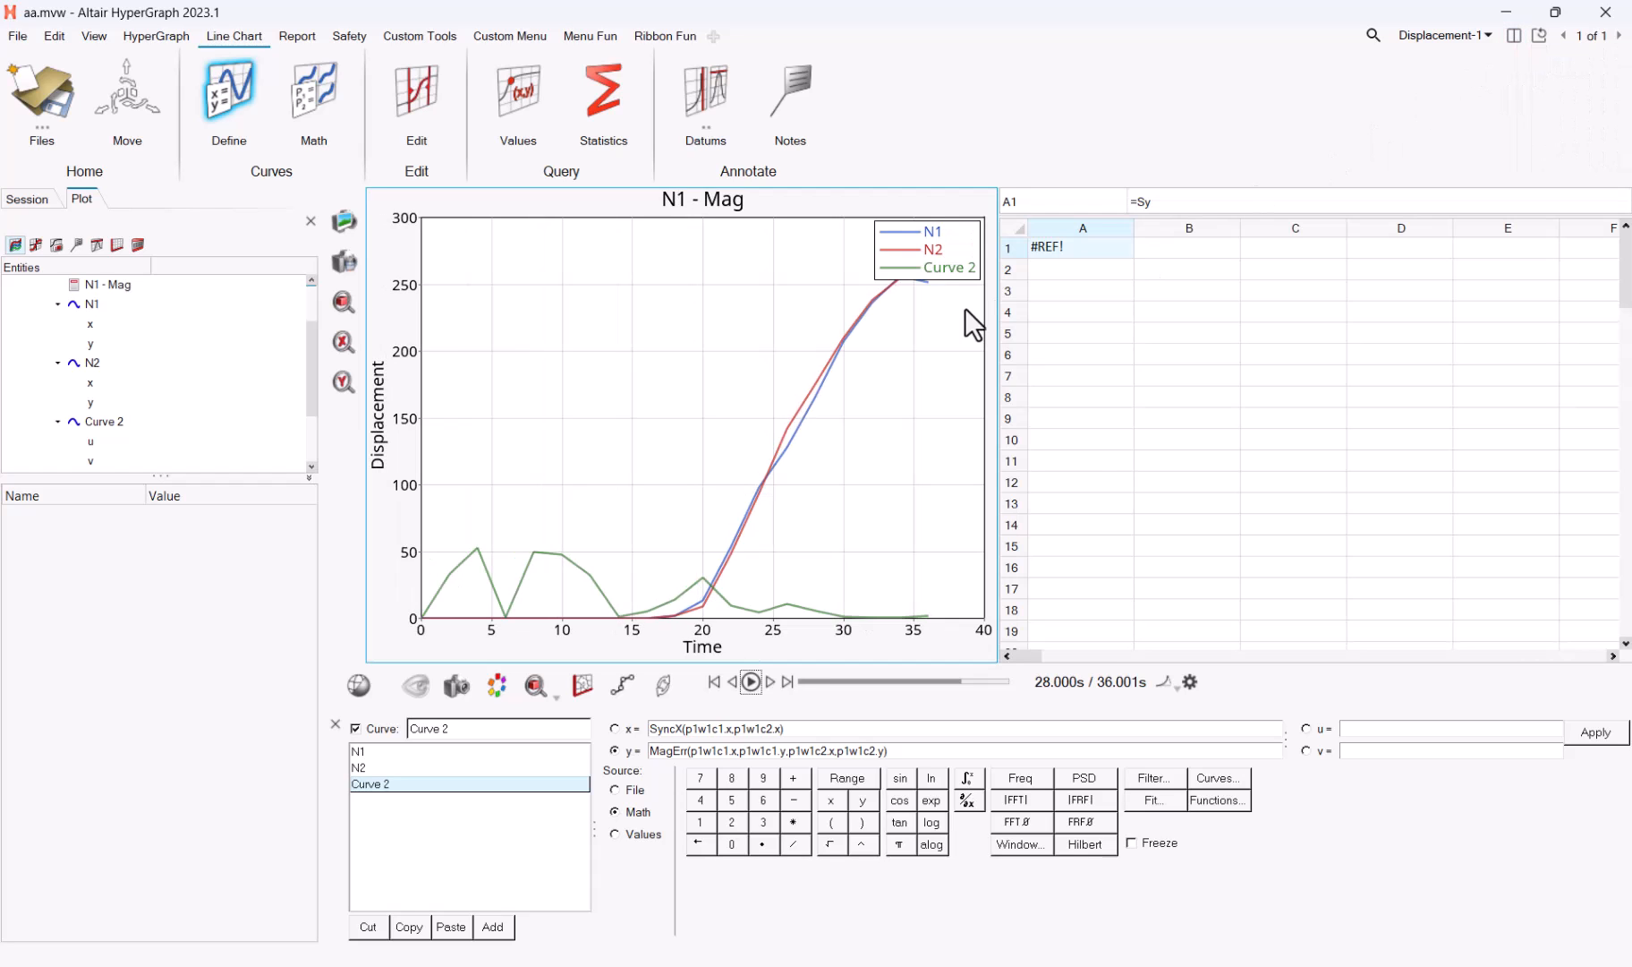
left_click(159, 32)
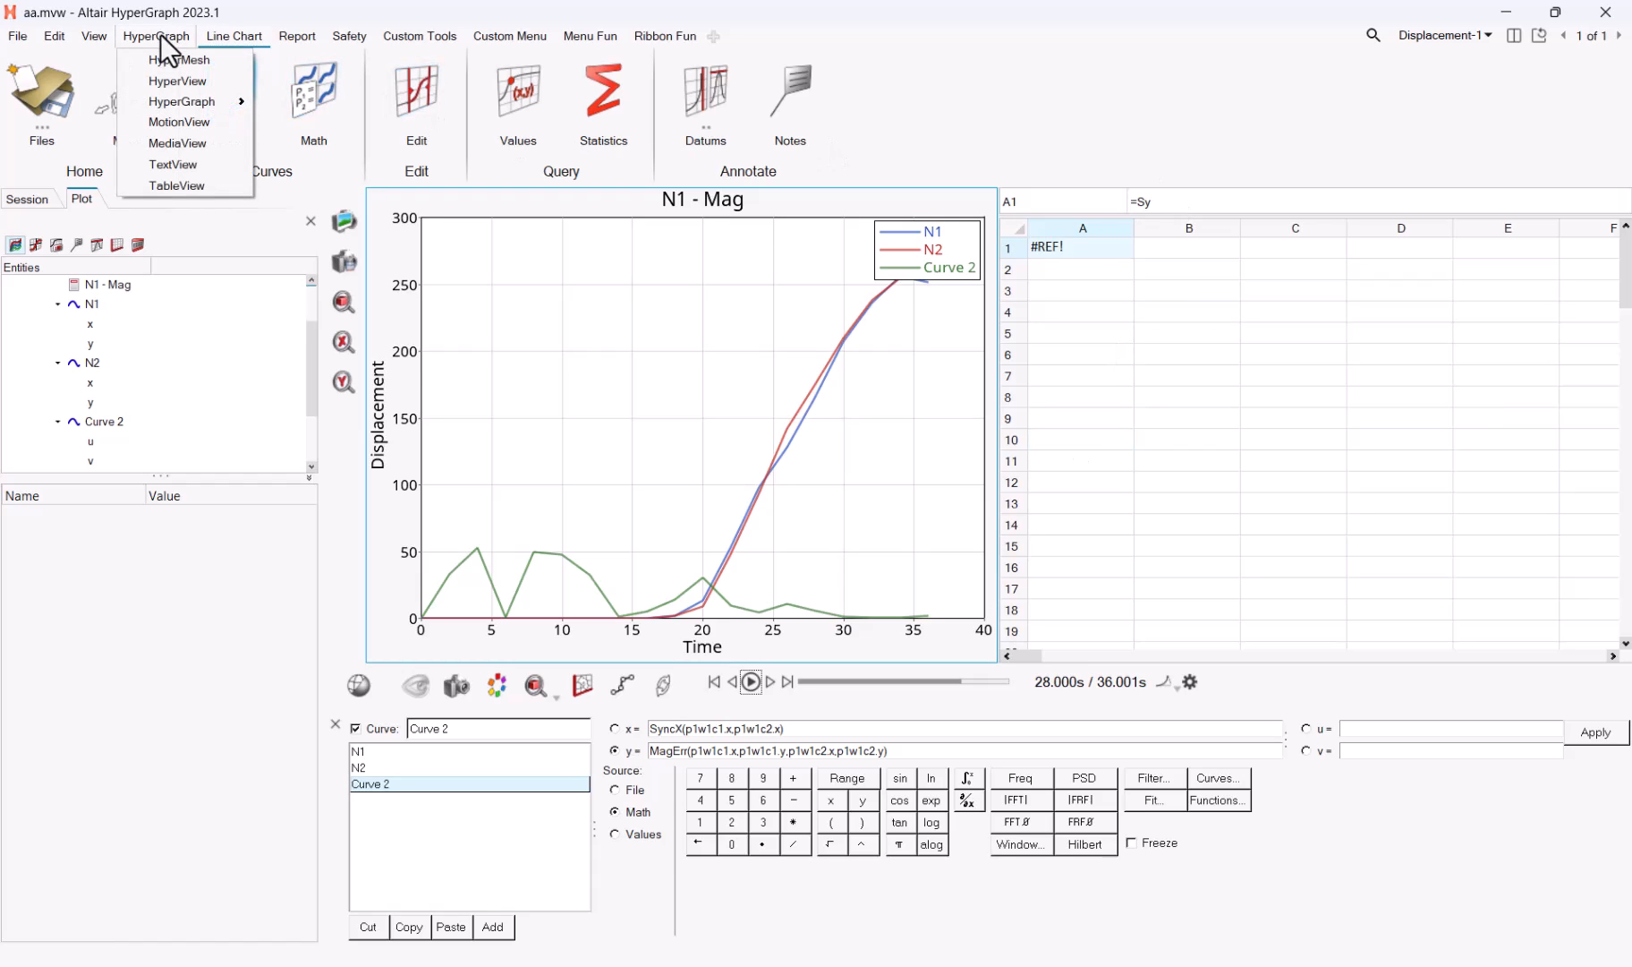
mouse_move(224, 102)
left_click(1097, 273)
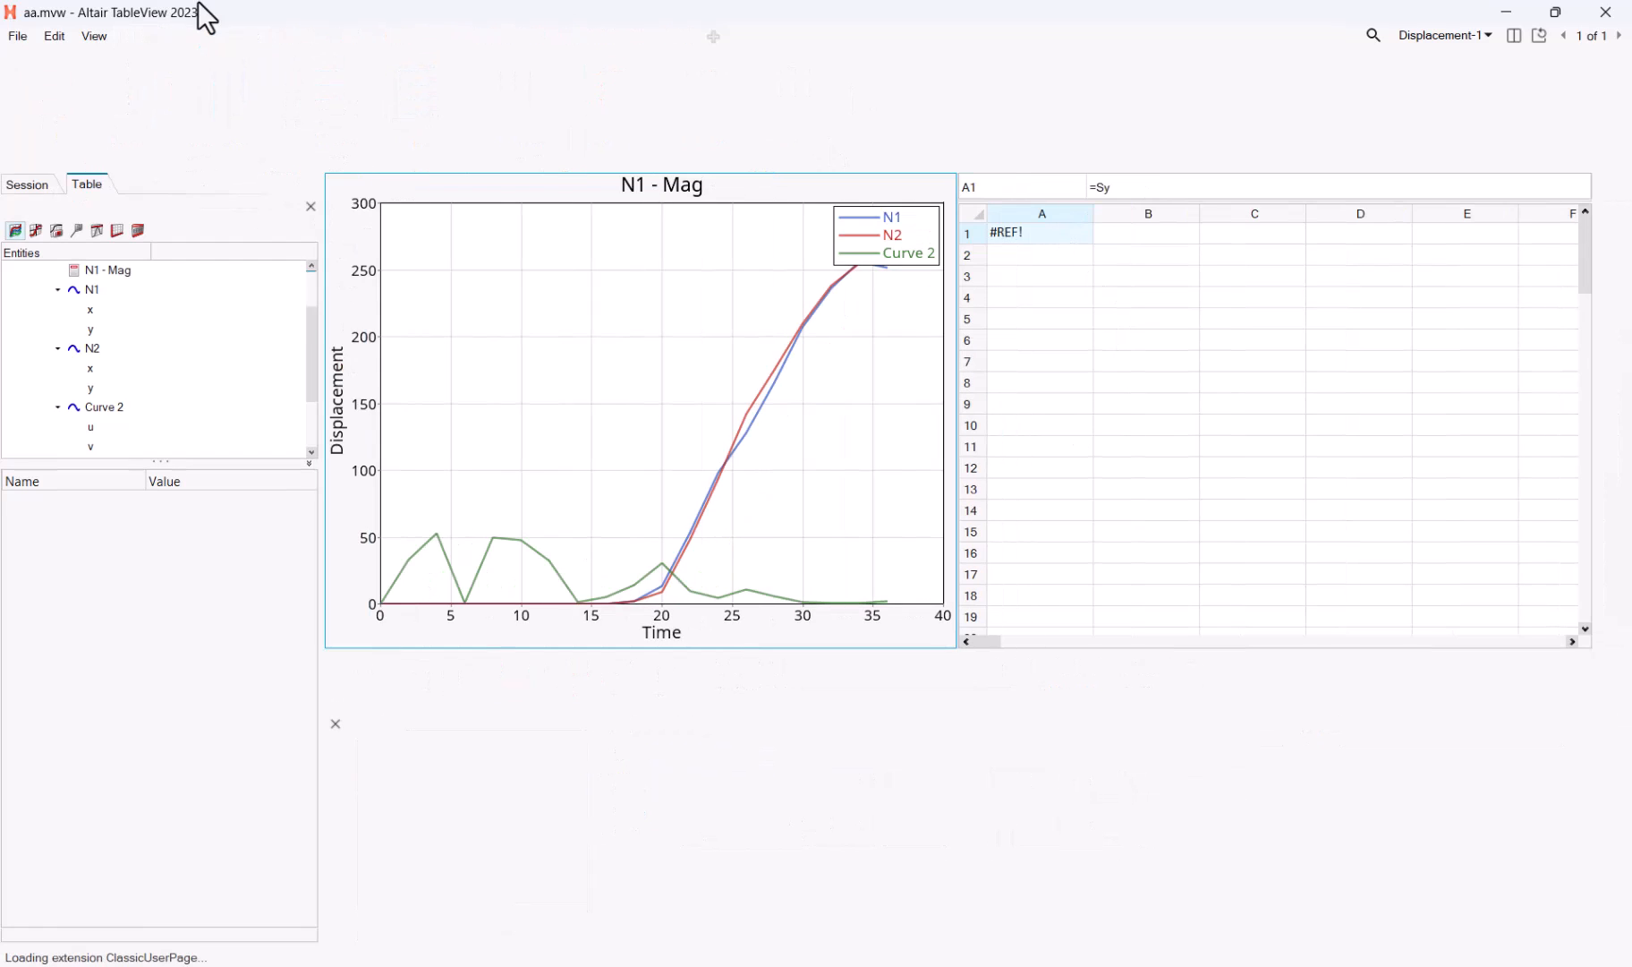
left_click(140, 35)
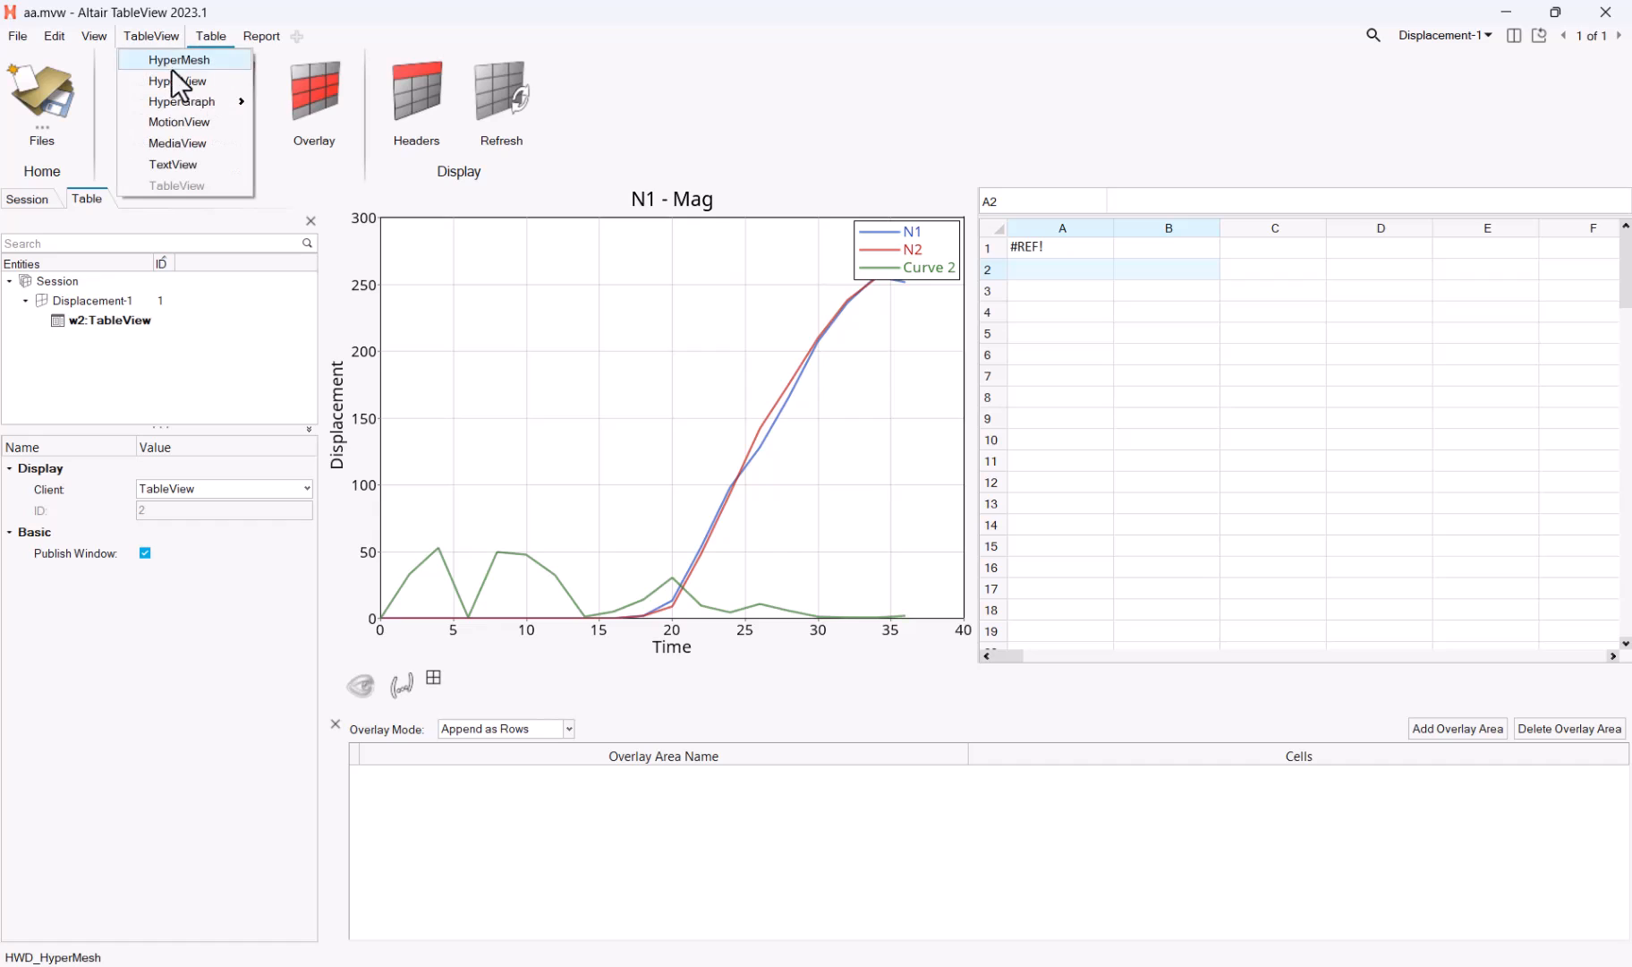
mouse_move(183, 99)
left_click(286, 100)
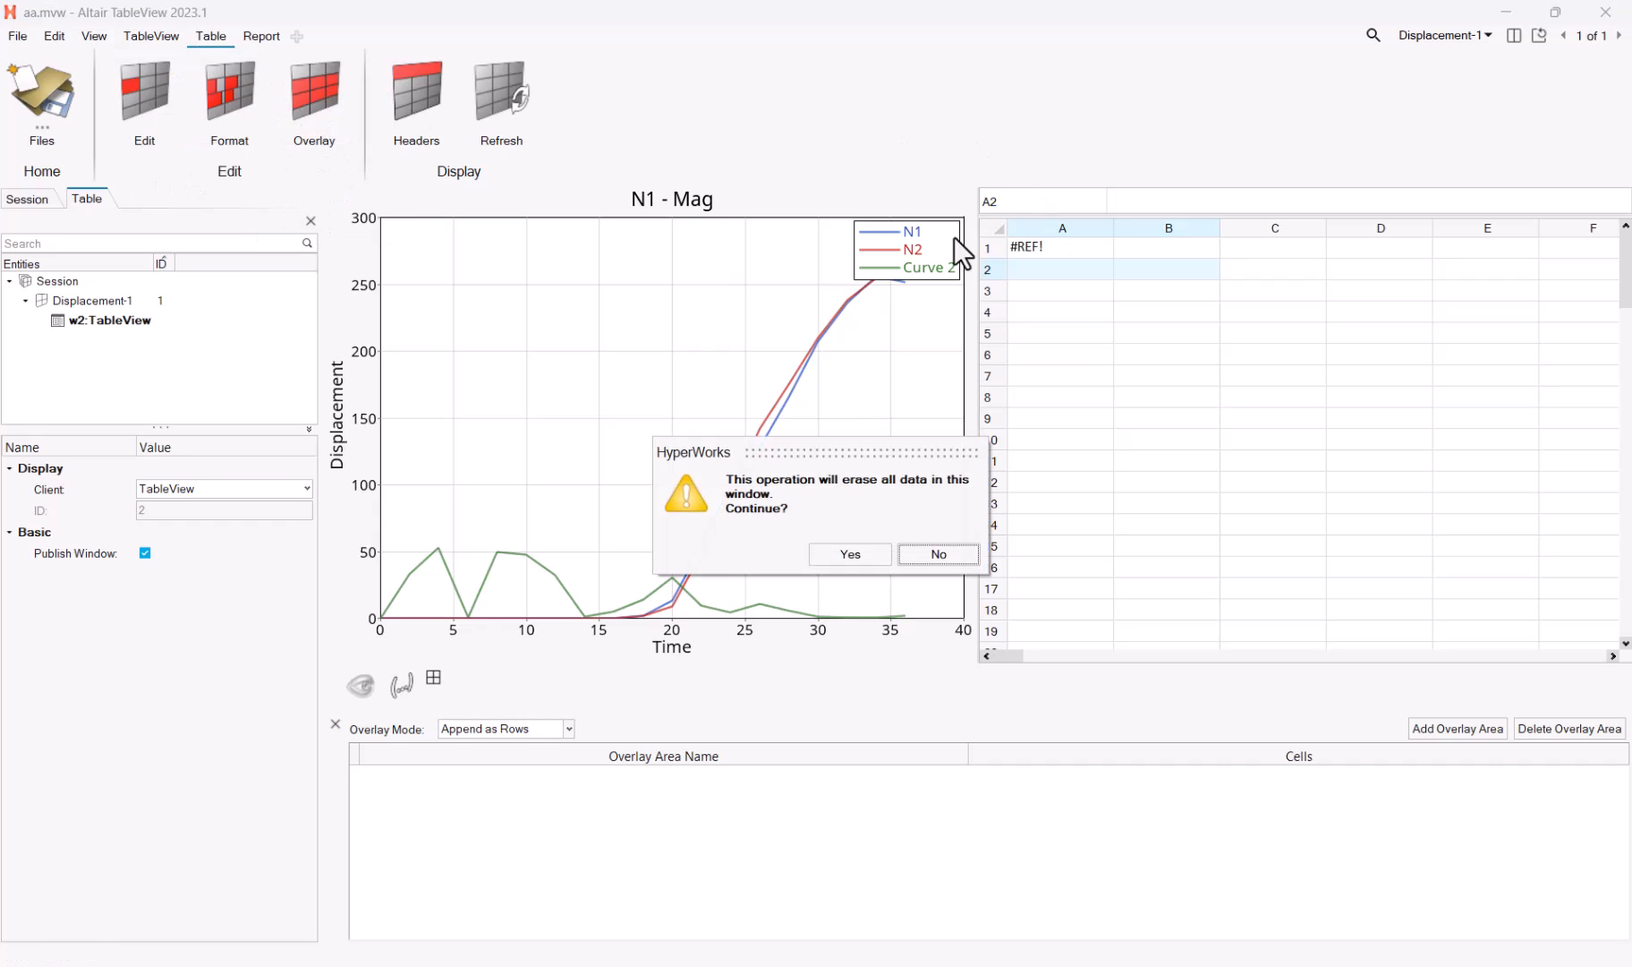
left_click(857, 557)
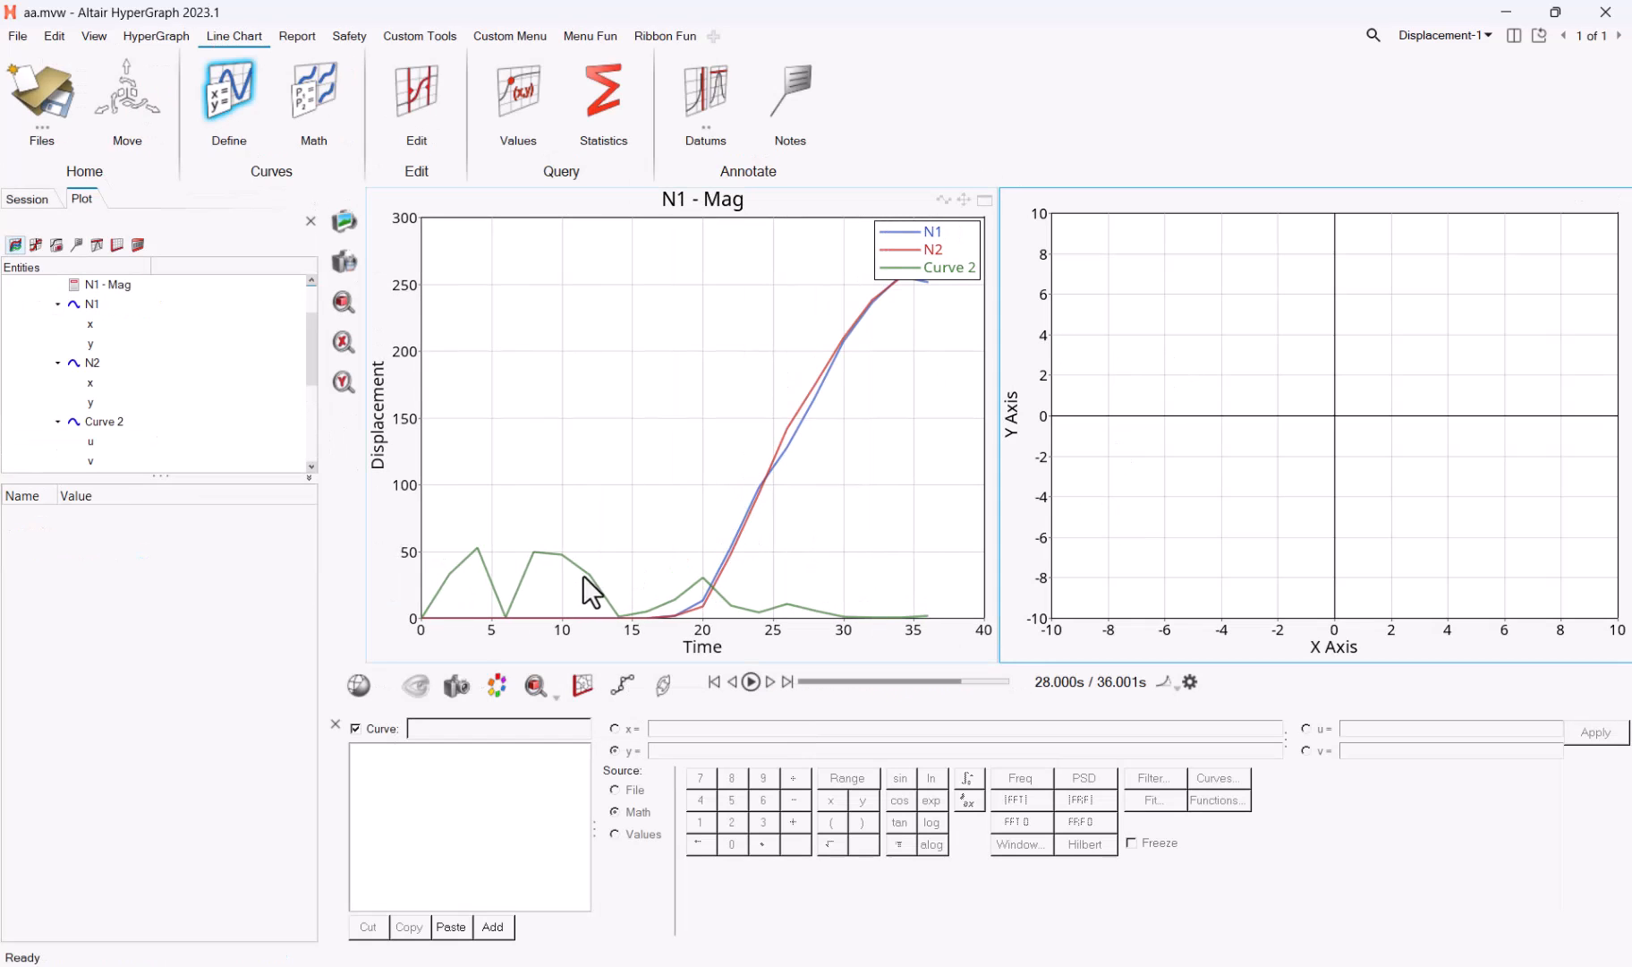
Step: Add a new curve to the empty second window and set its x vector source to Math
left_click(492, 926)
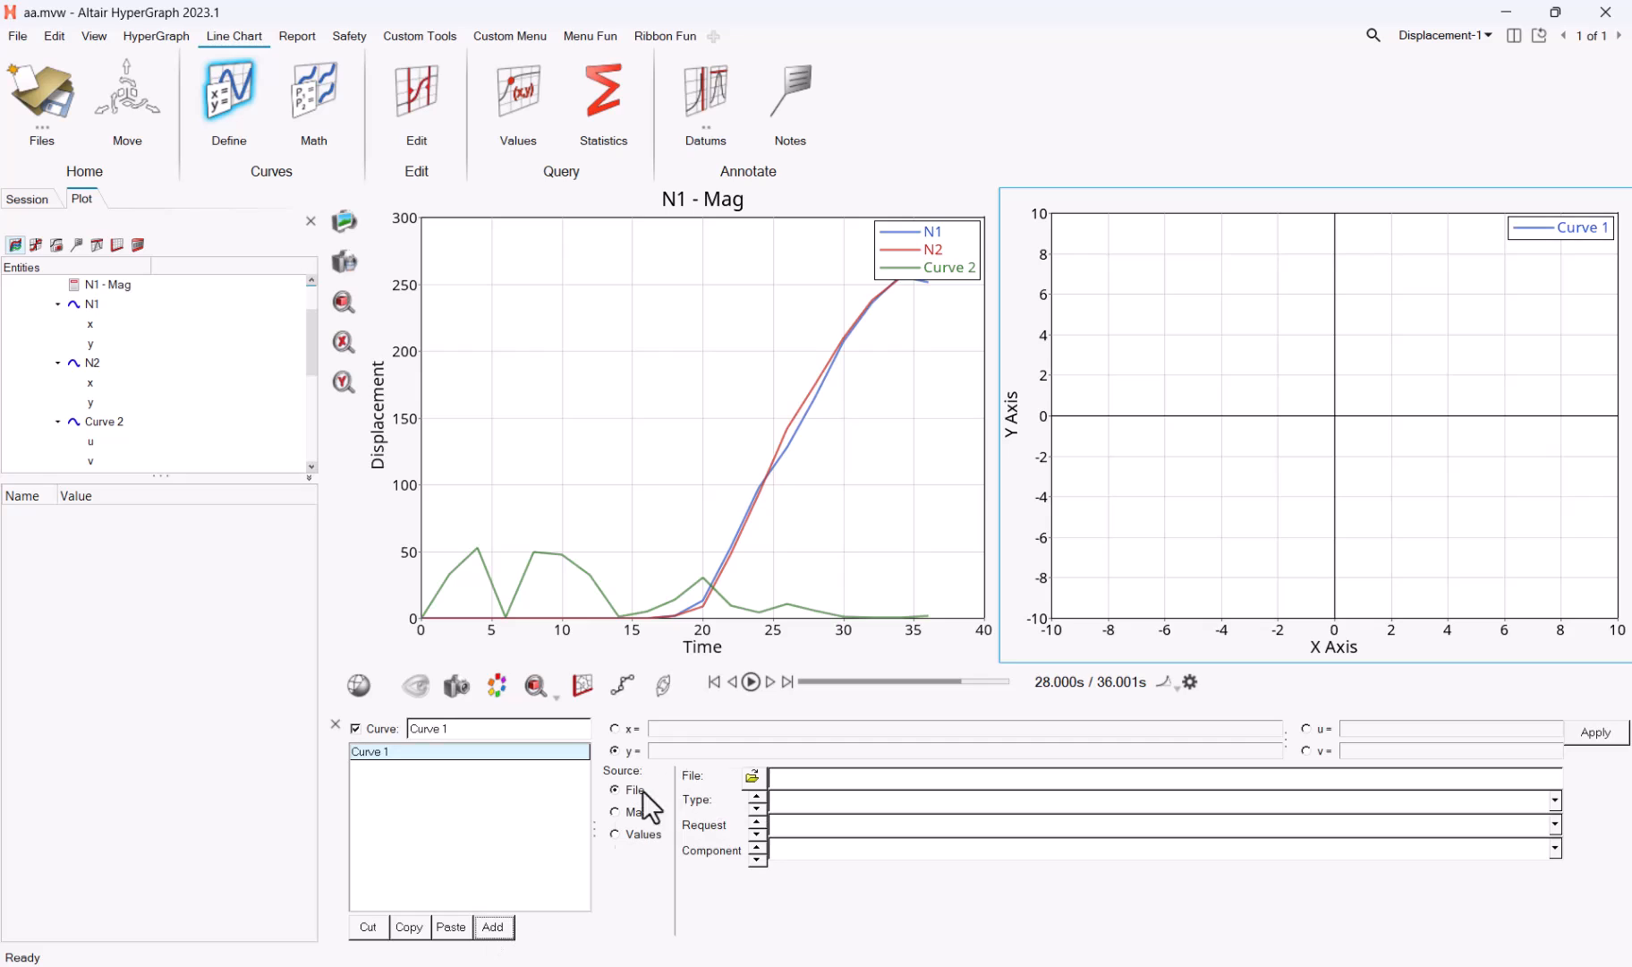
left_click(615, 730)
left_click(621, 811)
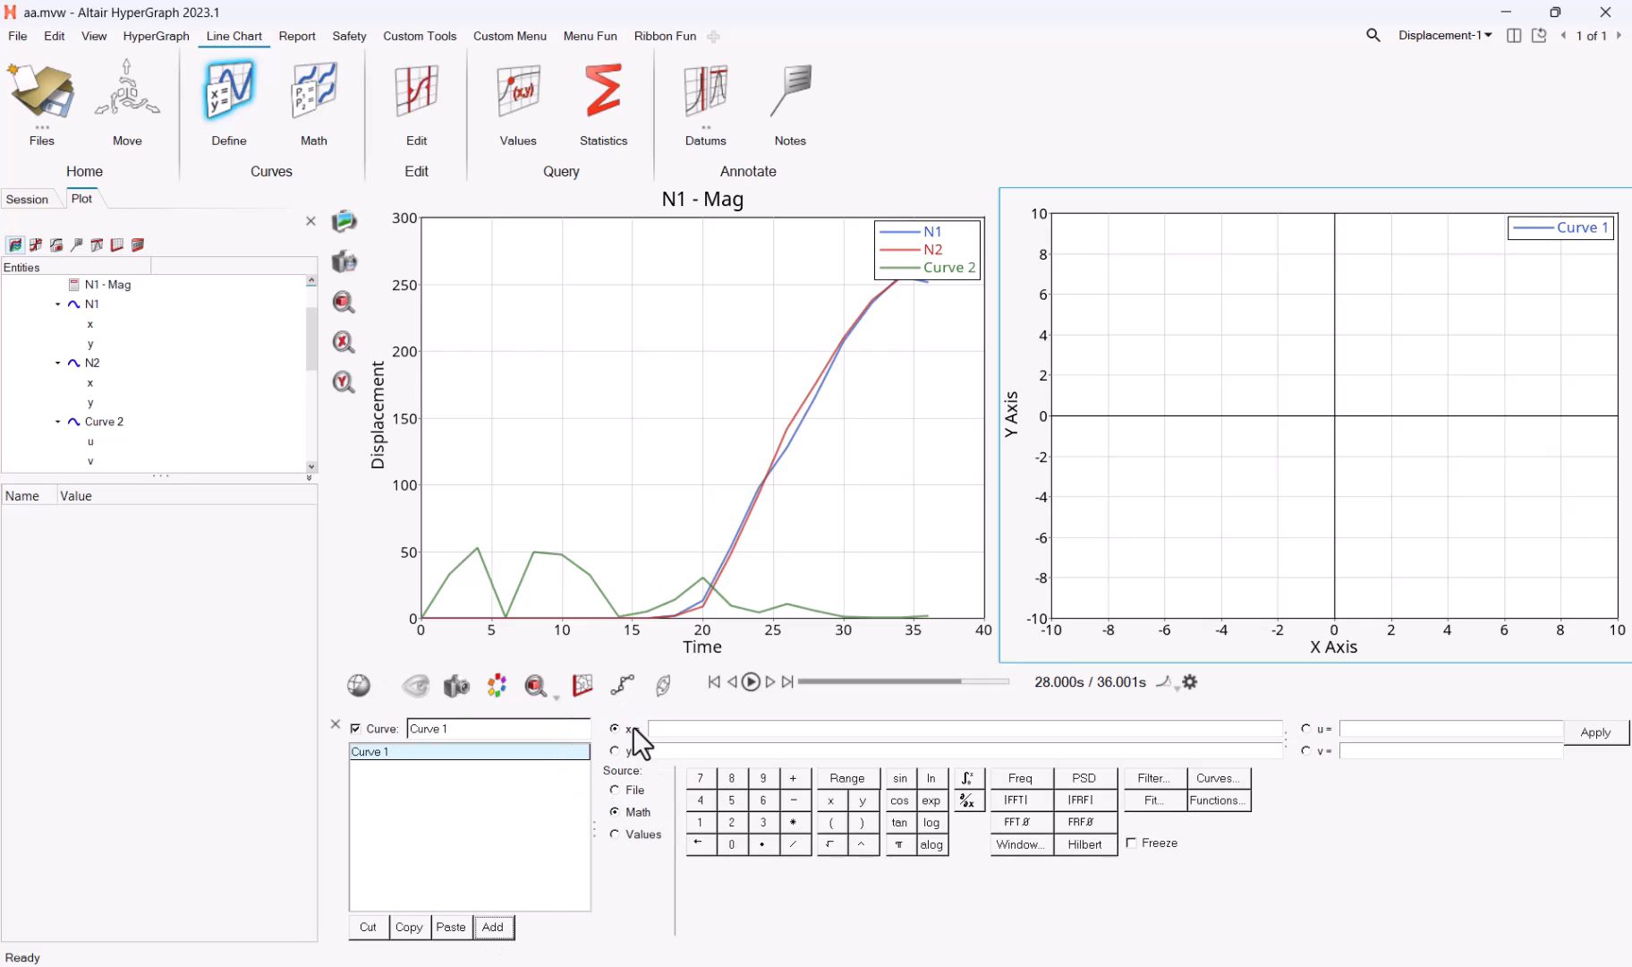
Step: Define the new curve's x vector as SyncX(p1w1c1.x,p1w1c2.x), picking N1 and N2 from the first plot and removing the duplicate SyncX call
left_click(1217, 800)
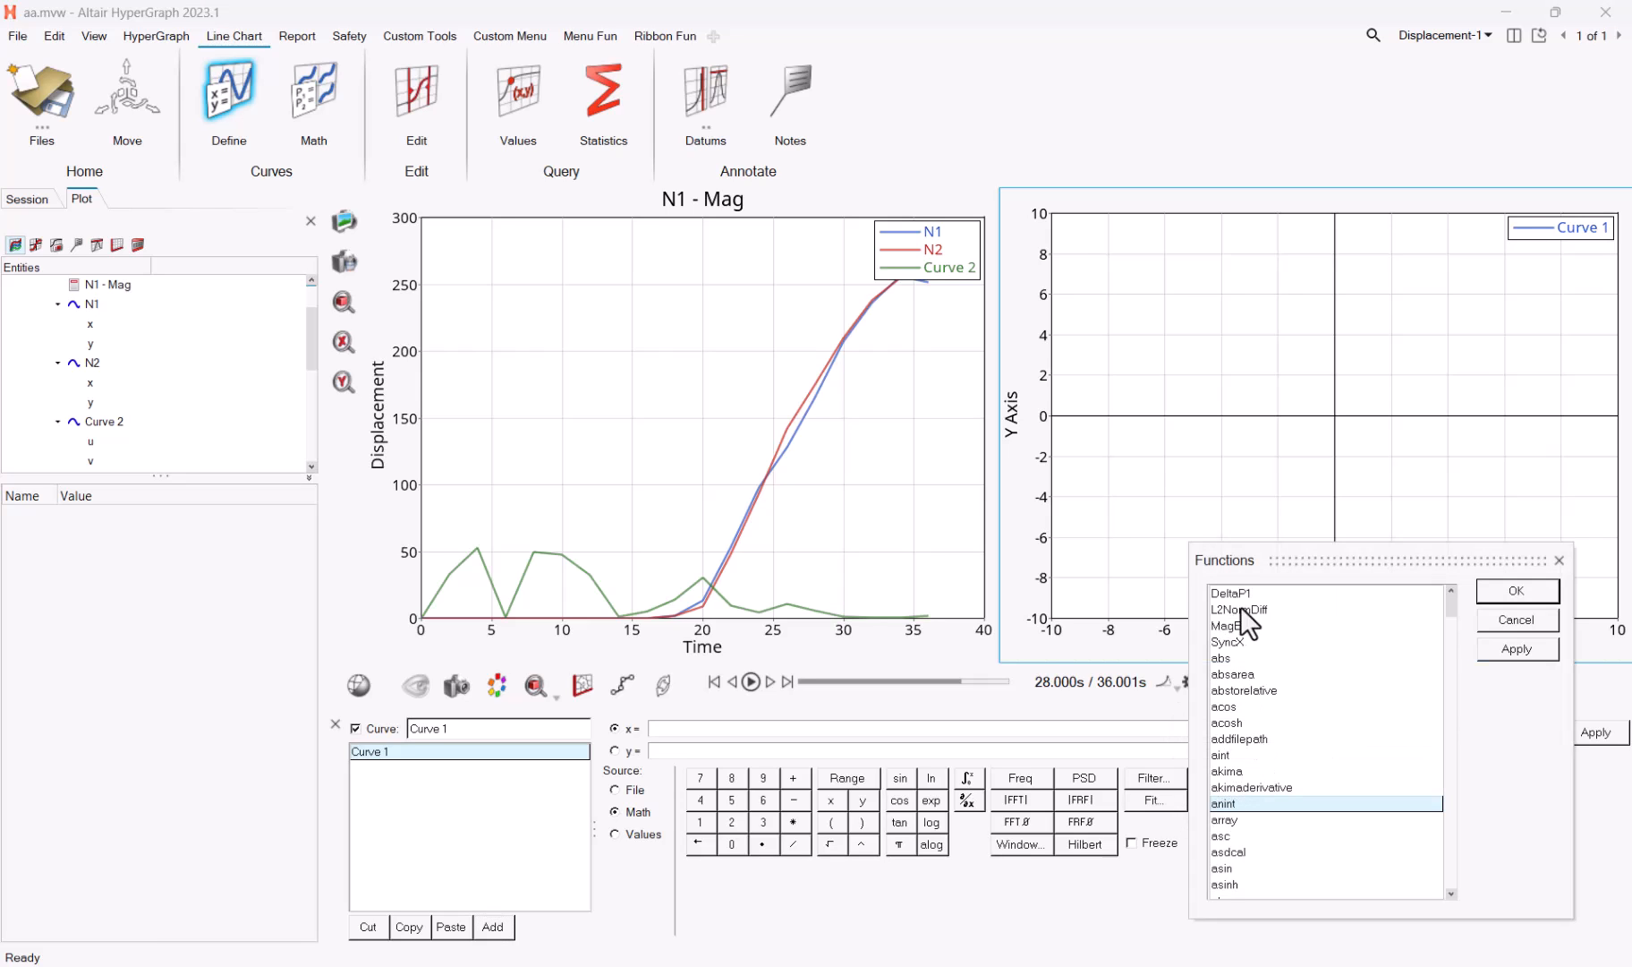
double_click(1234, 641)
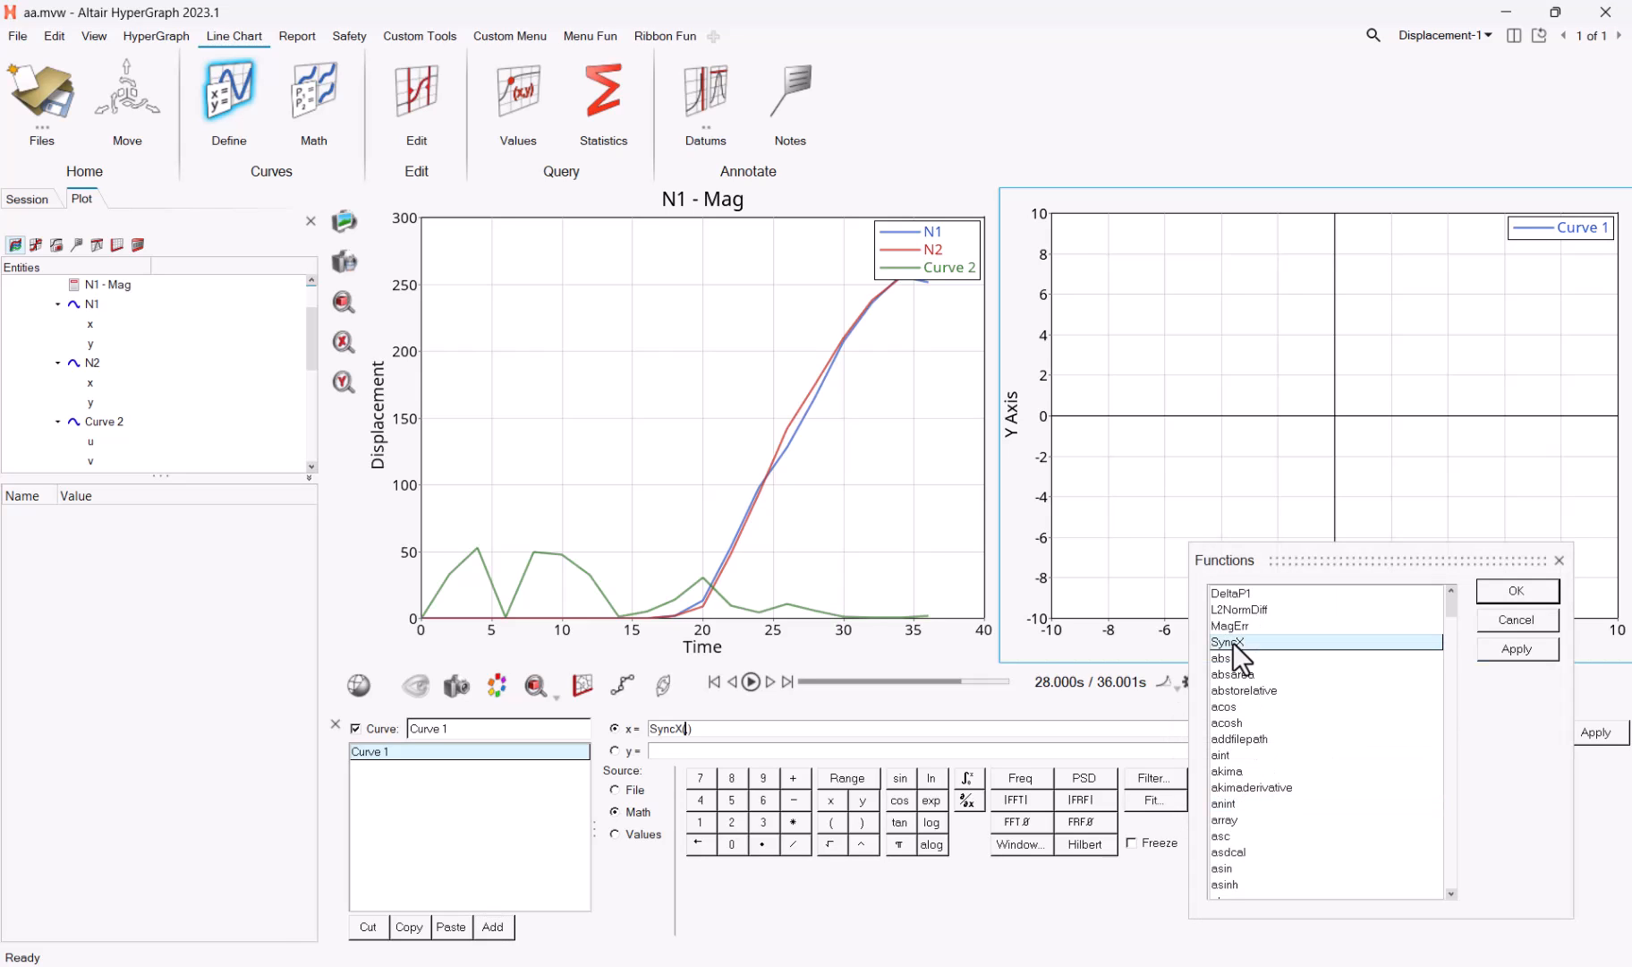
left_click(1517, 590)
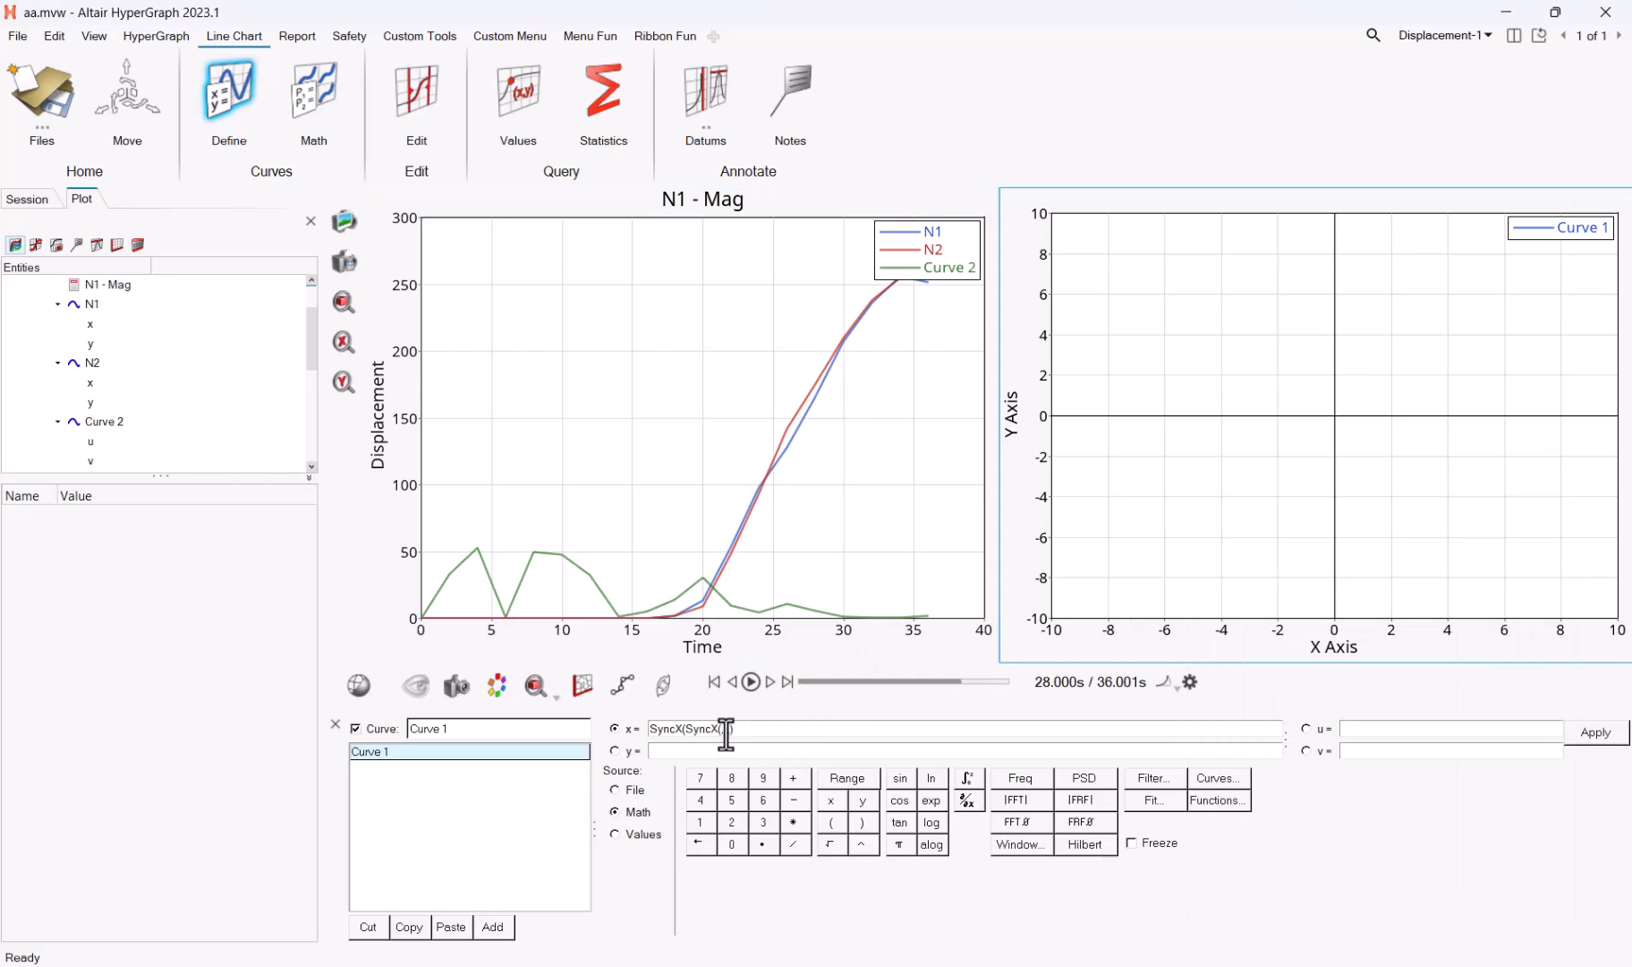
left_click_drag(726, 732, 686, 733)
key("BackSpace")
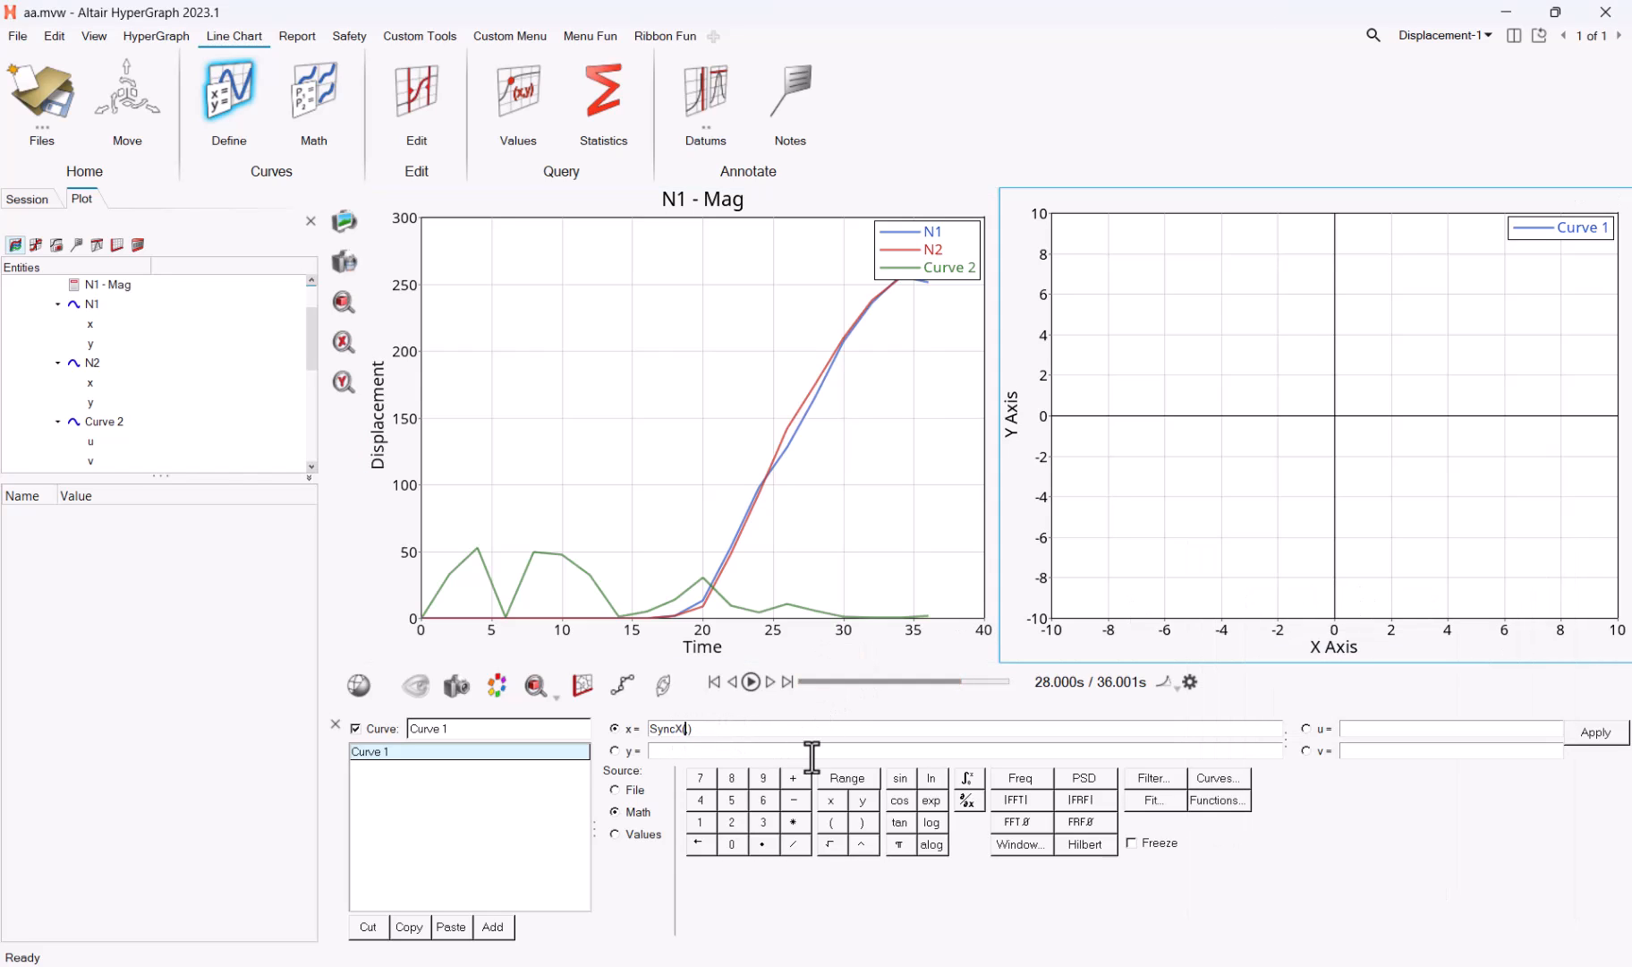
left_click(799, 425)
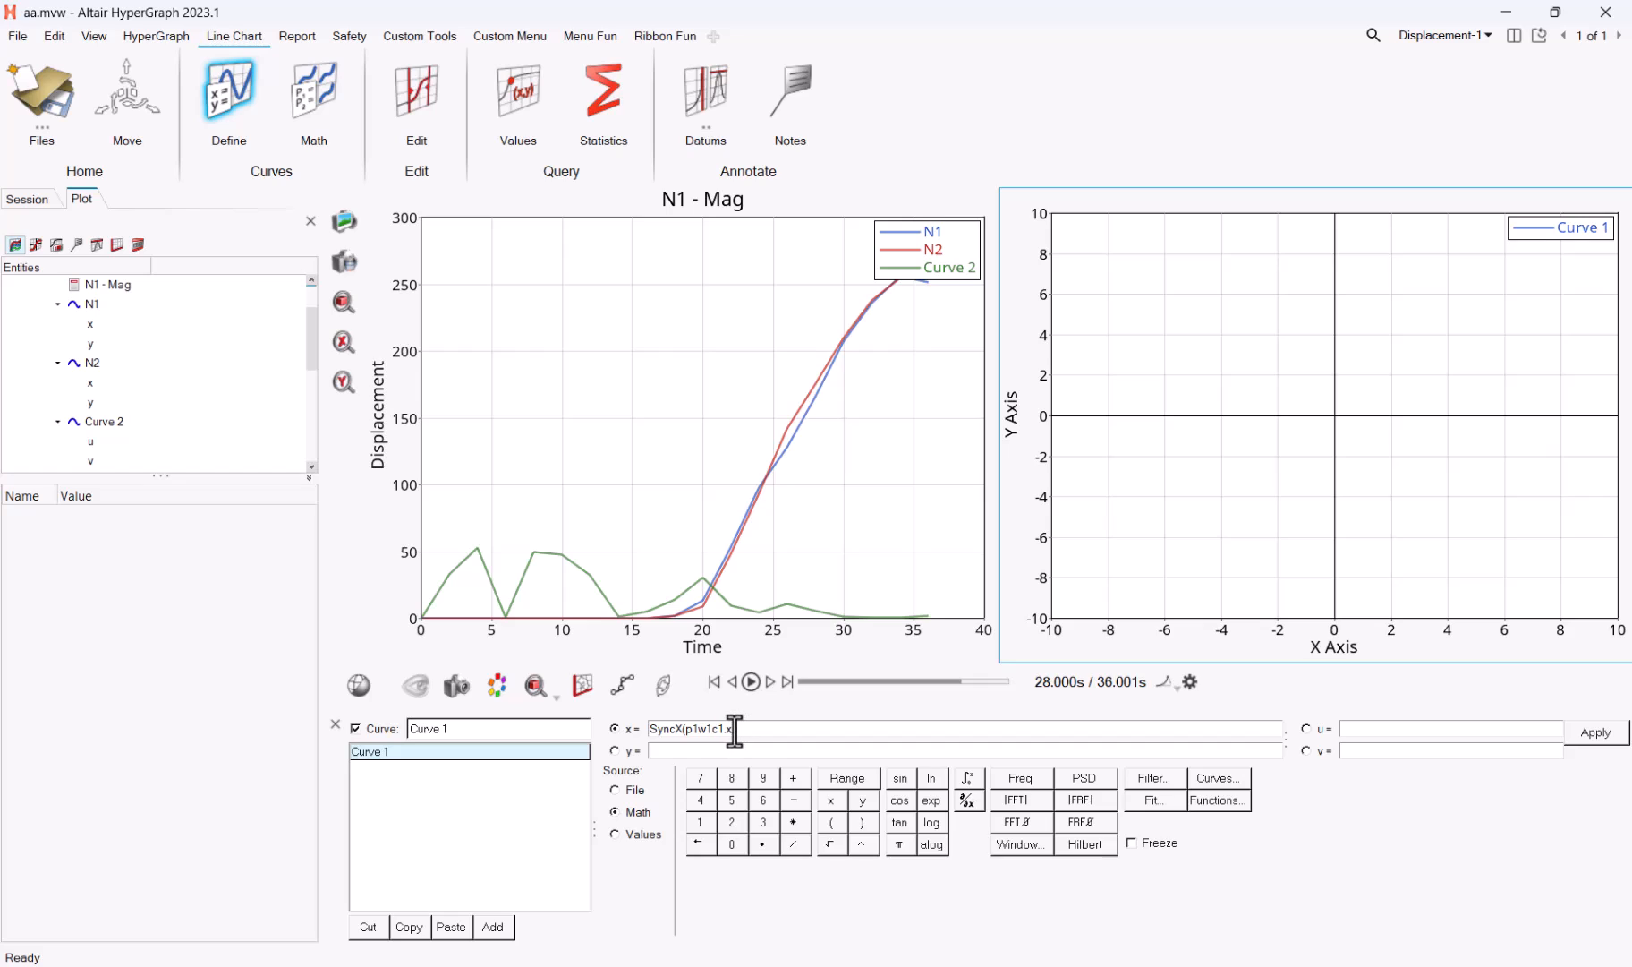
left_click(784, 431)
Step: Define the y vector as MagErr(p1w1c1.y,p1w1c1.y,p1w1c2.y,p1w1c2.y), picking the N1 and N2 curves twice each
left_click(682, 752)
left_click(1216, 797)
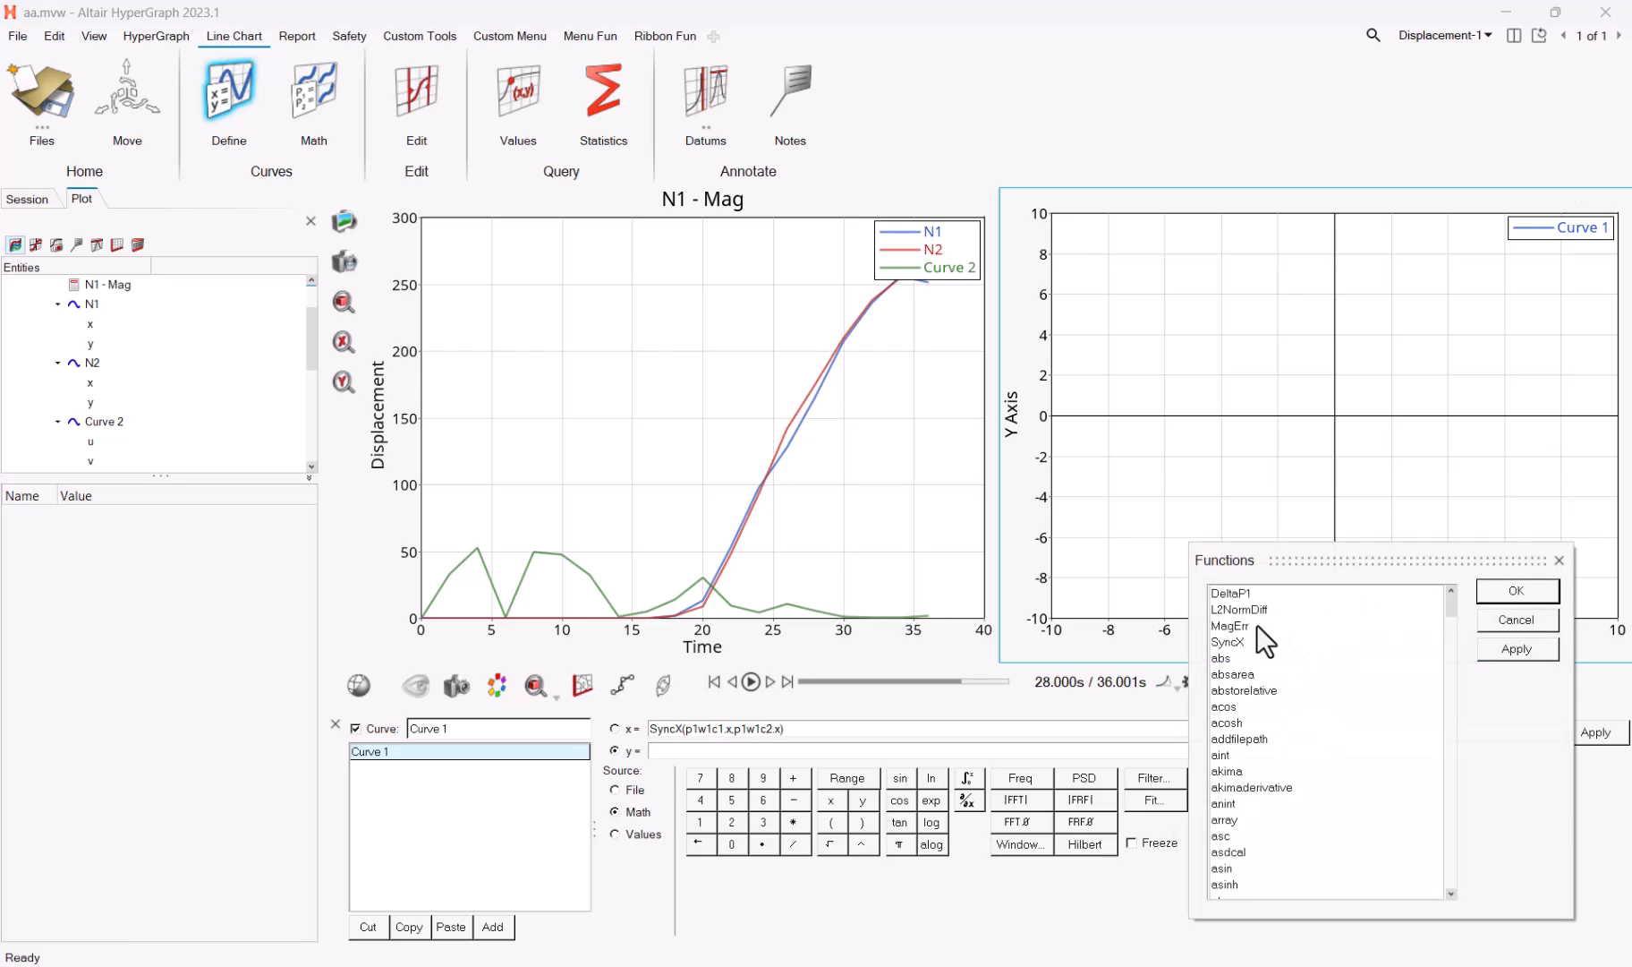
left_click(1256, 624)
left_click(1531, 591)
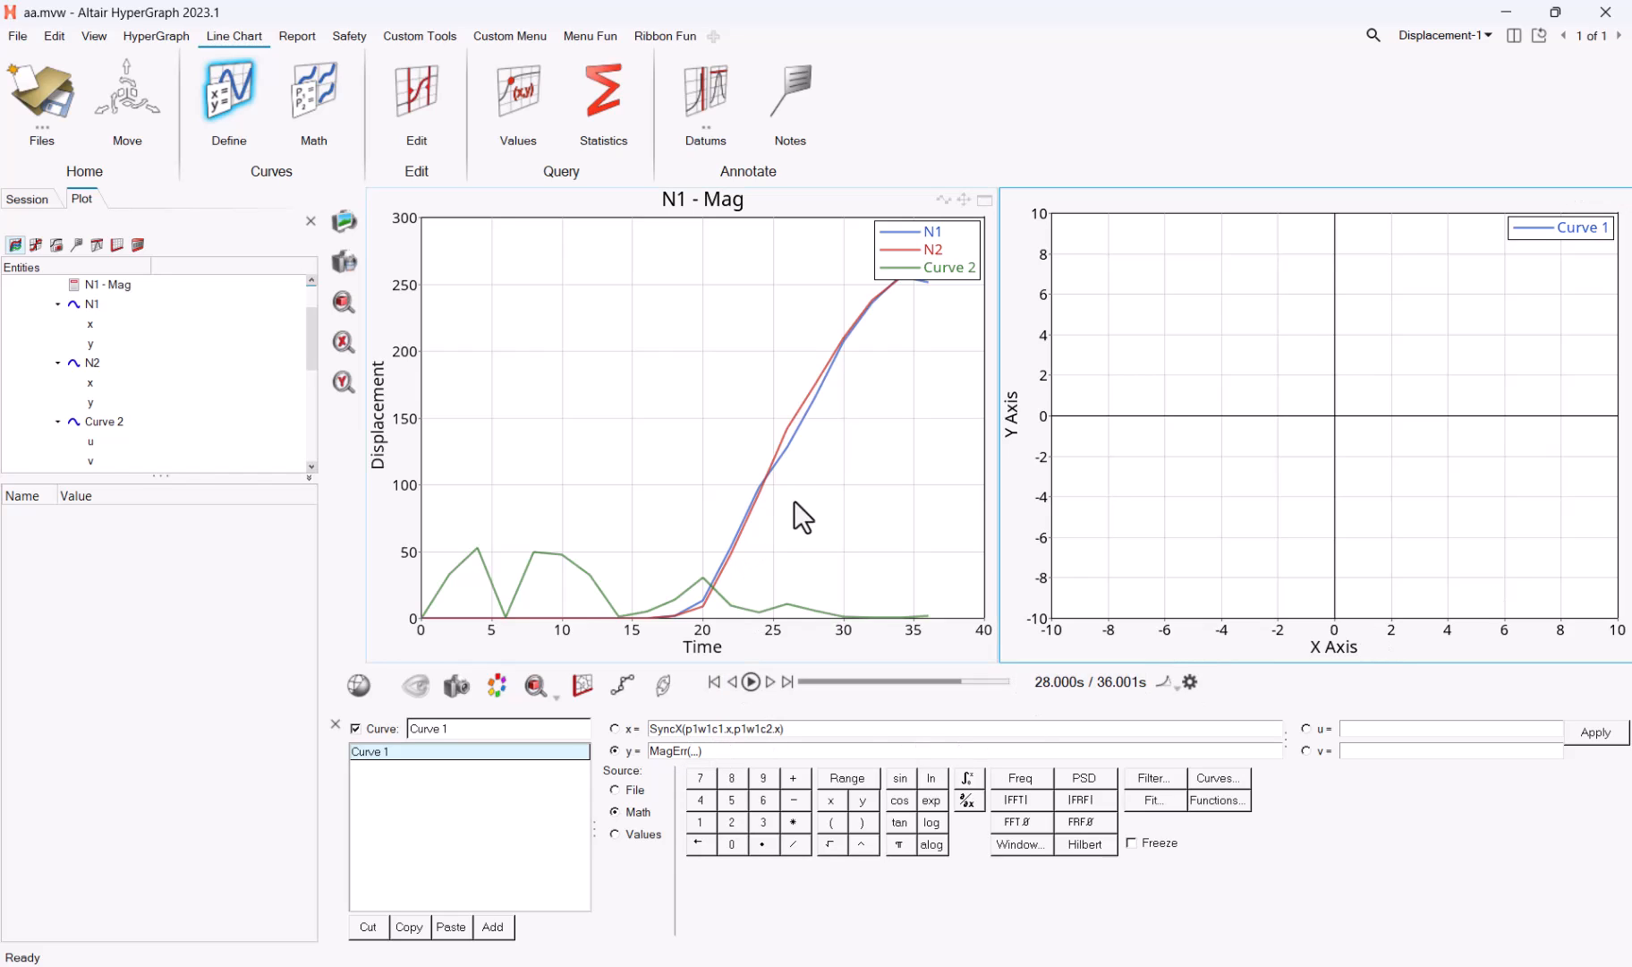
left_click(795, 436)
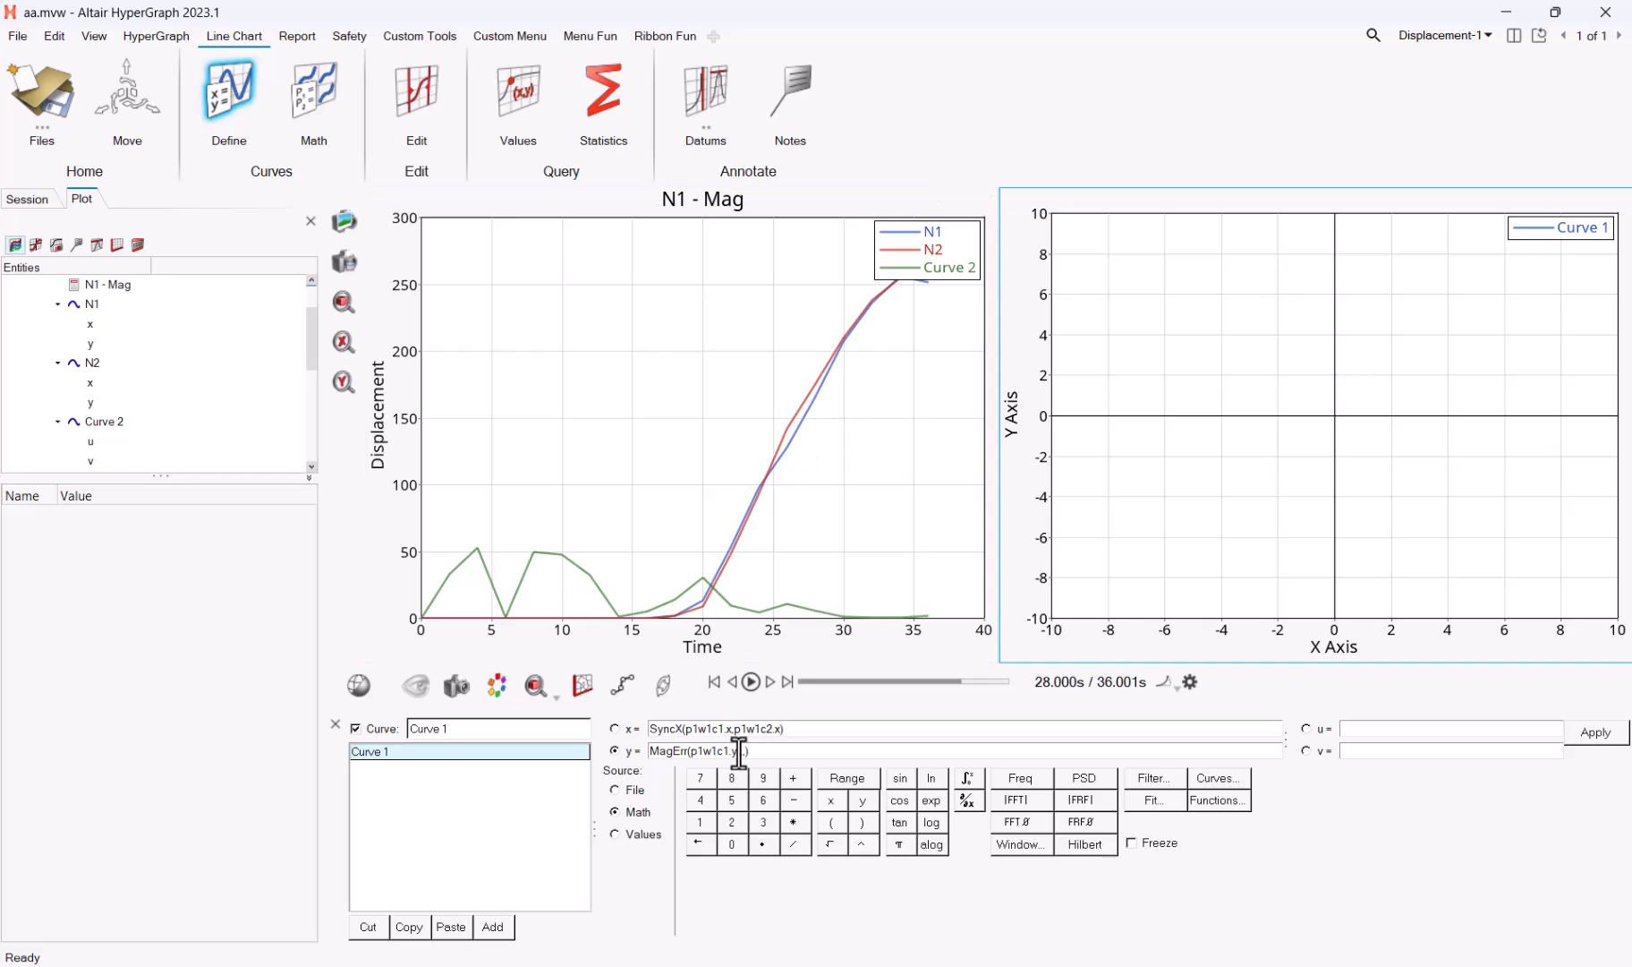
left_click(807, 417)
left_click(789, 421)
left_click(784, 429)
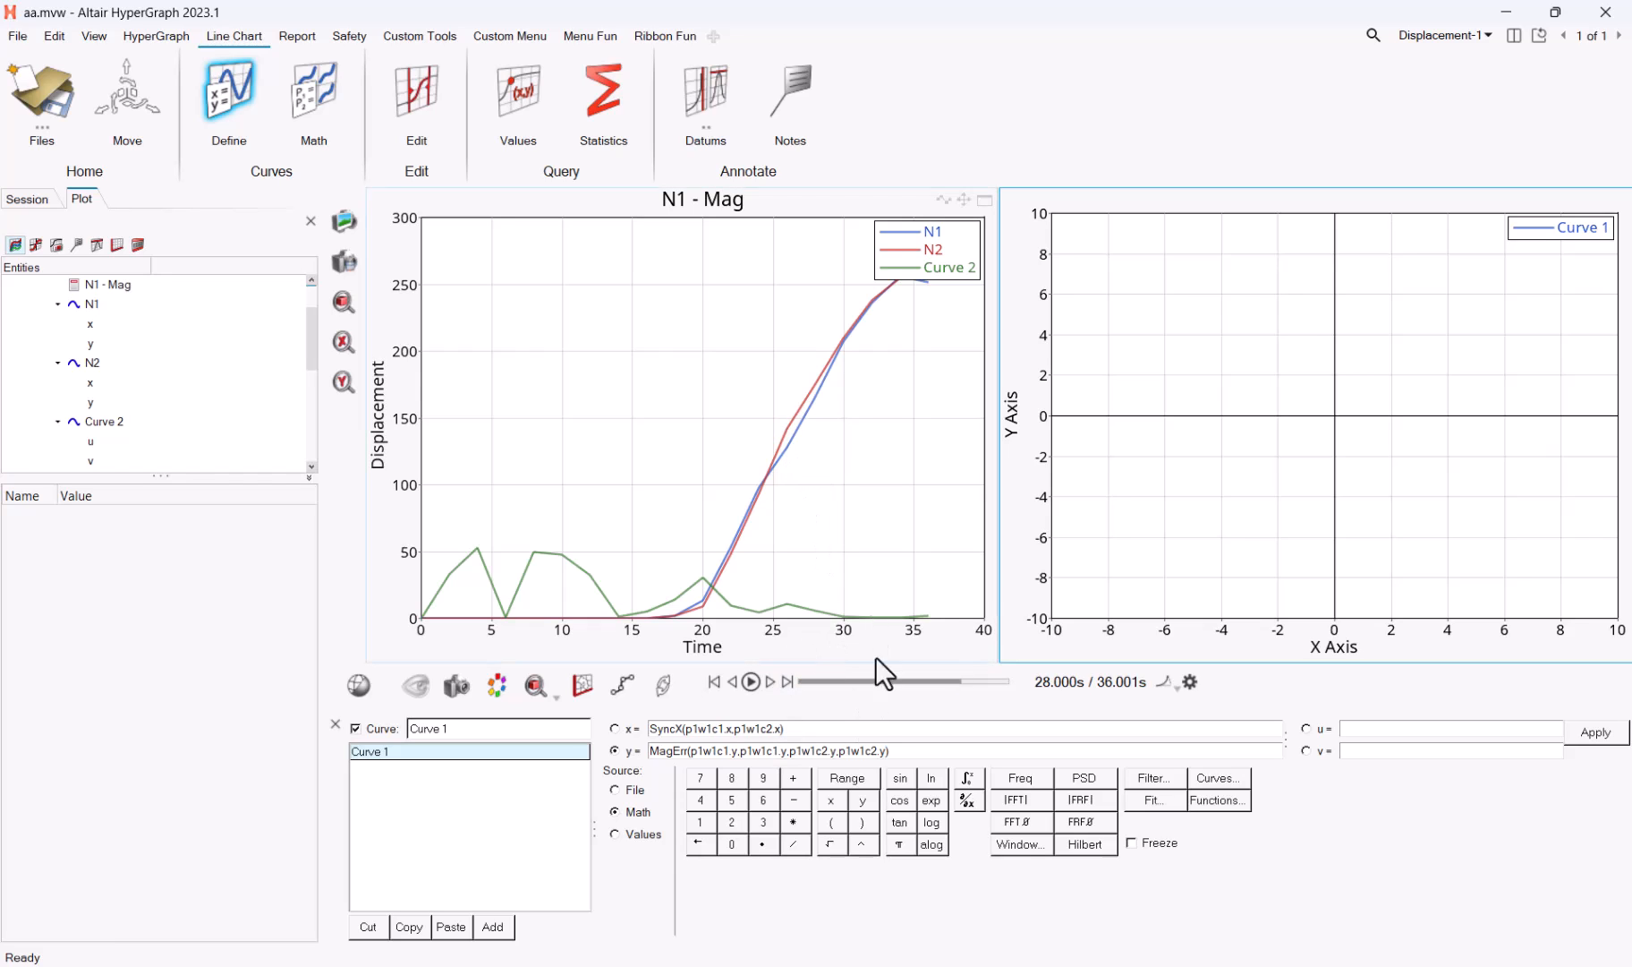
Step: Change MagErr's first argument to p1w1c1.x and its third to p1w1c2.x, and apply the curve definition
left_click(734, 757)
key("BackSpace")
type("x")
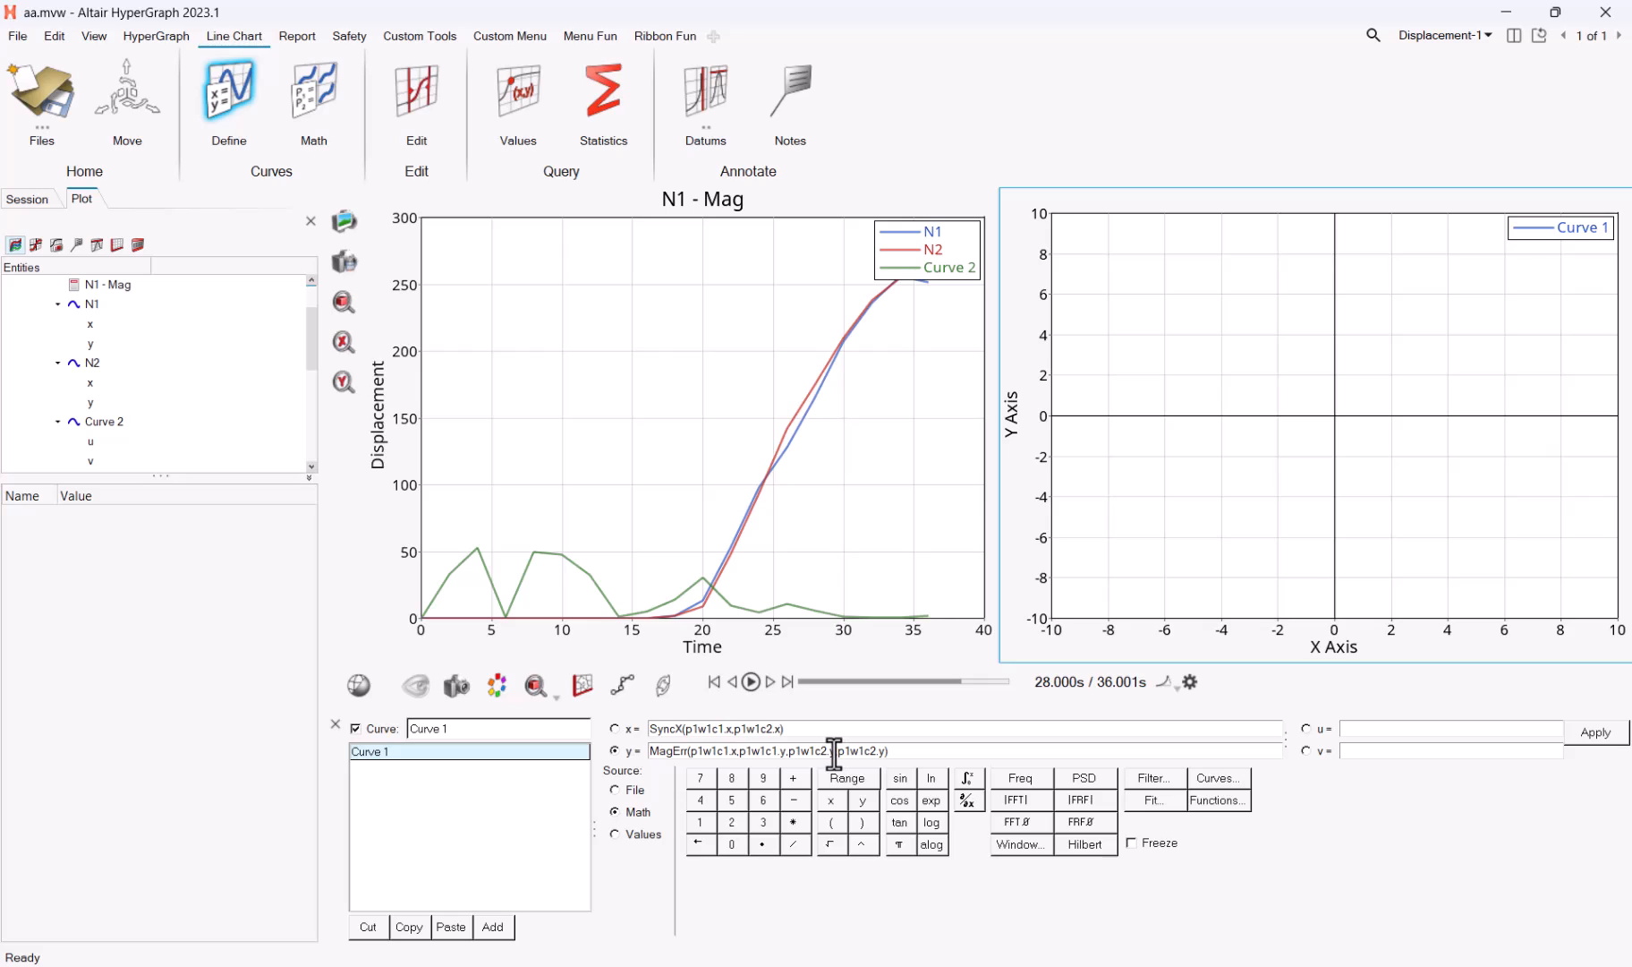
key("BackSpace")
type("x")
left_click(1608, 740)
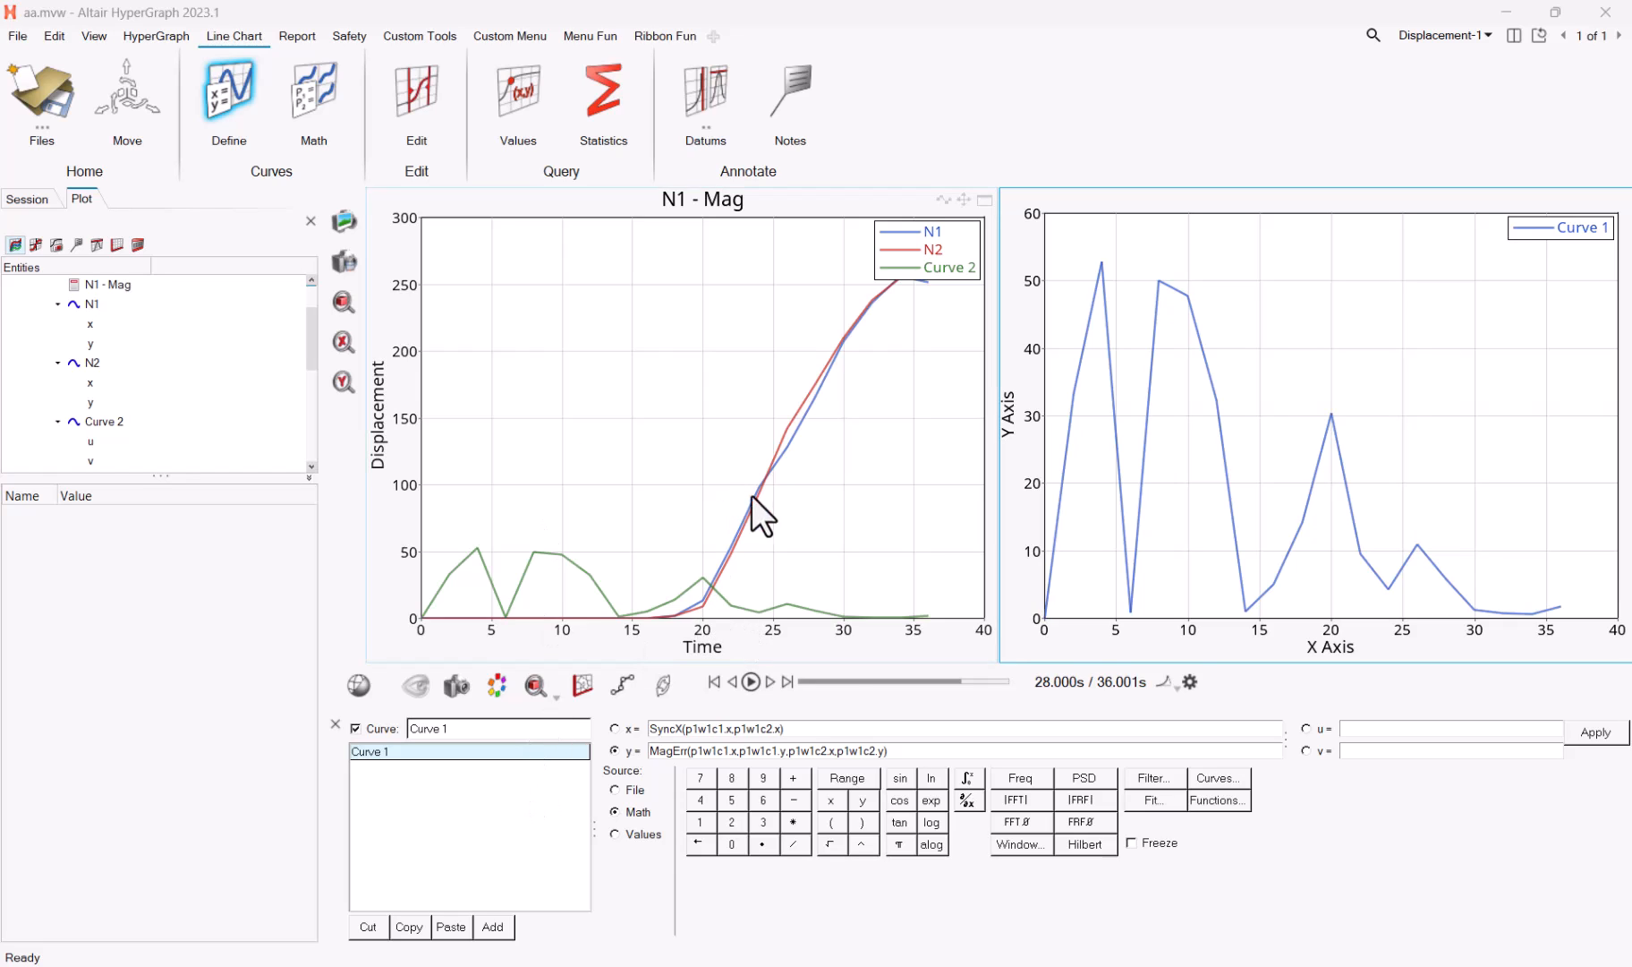
Step: Copy the x vector expression SyncX(p1w1c1.x,p1w1c2.x) and display the curve statistics table
left_click(809, 728)
key("ctrl+c")
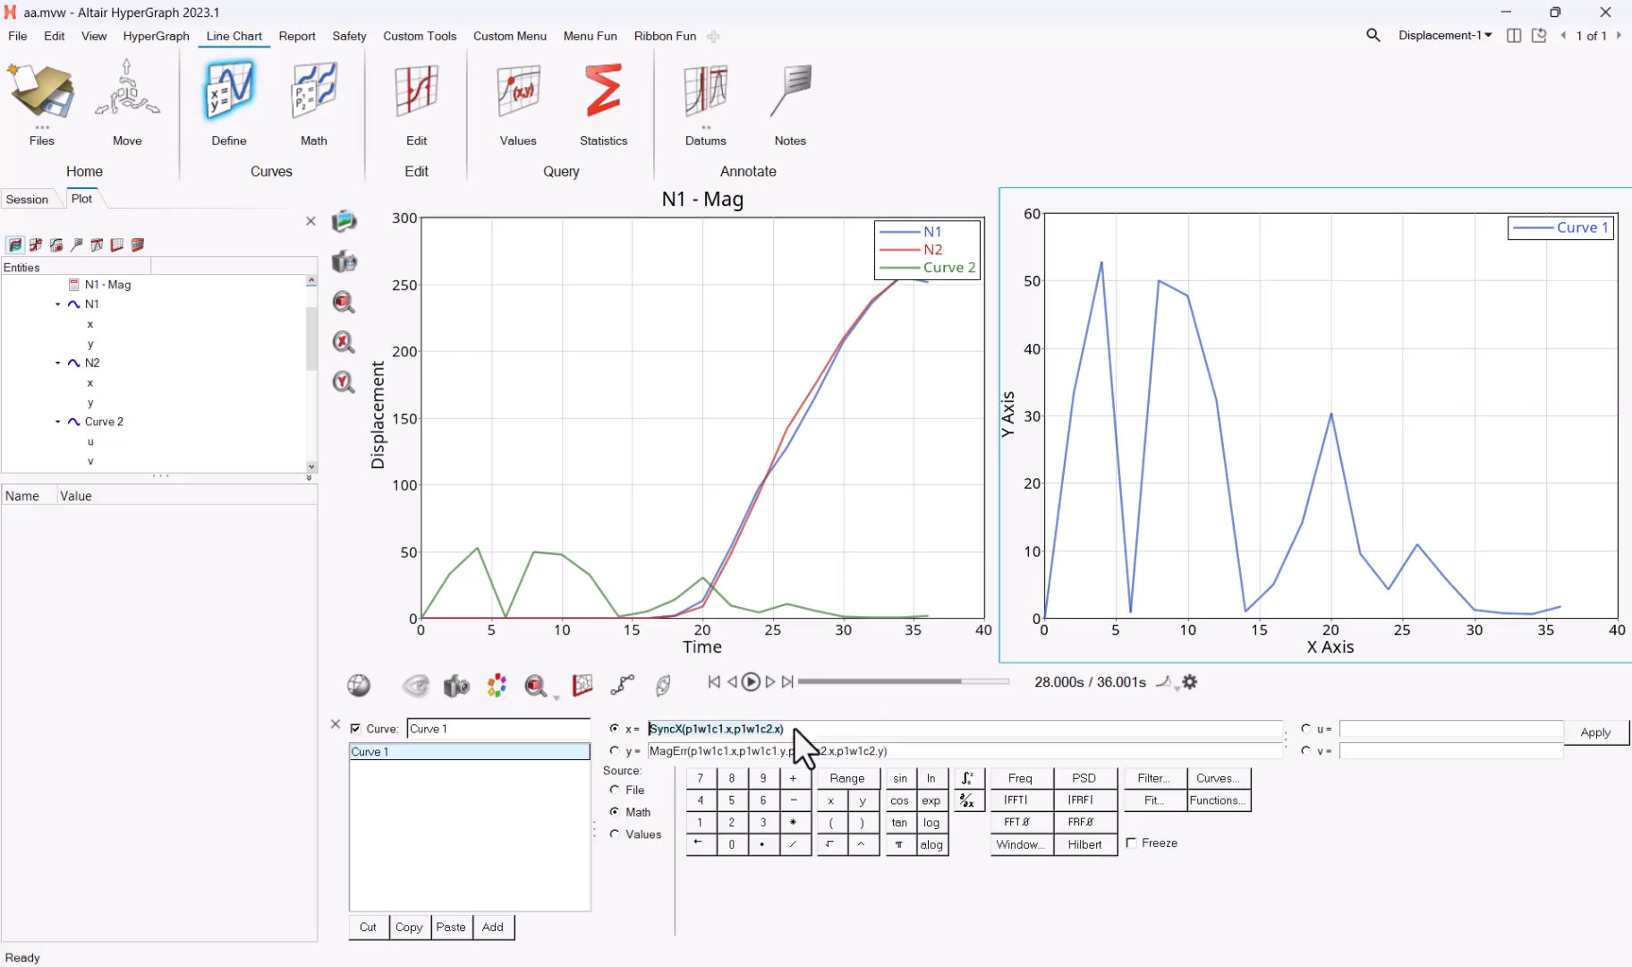
left_click(604, 93)
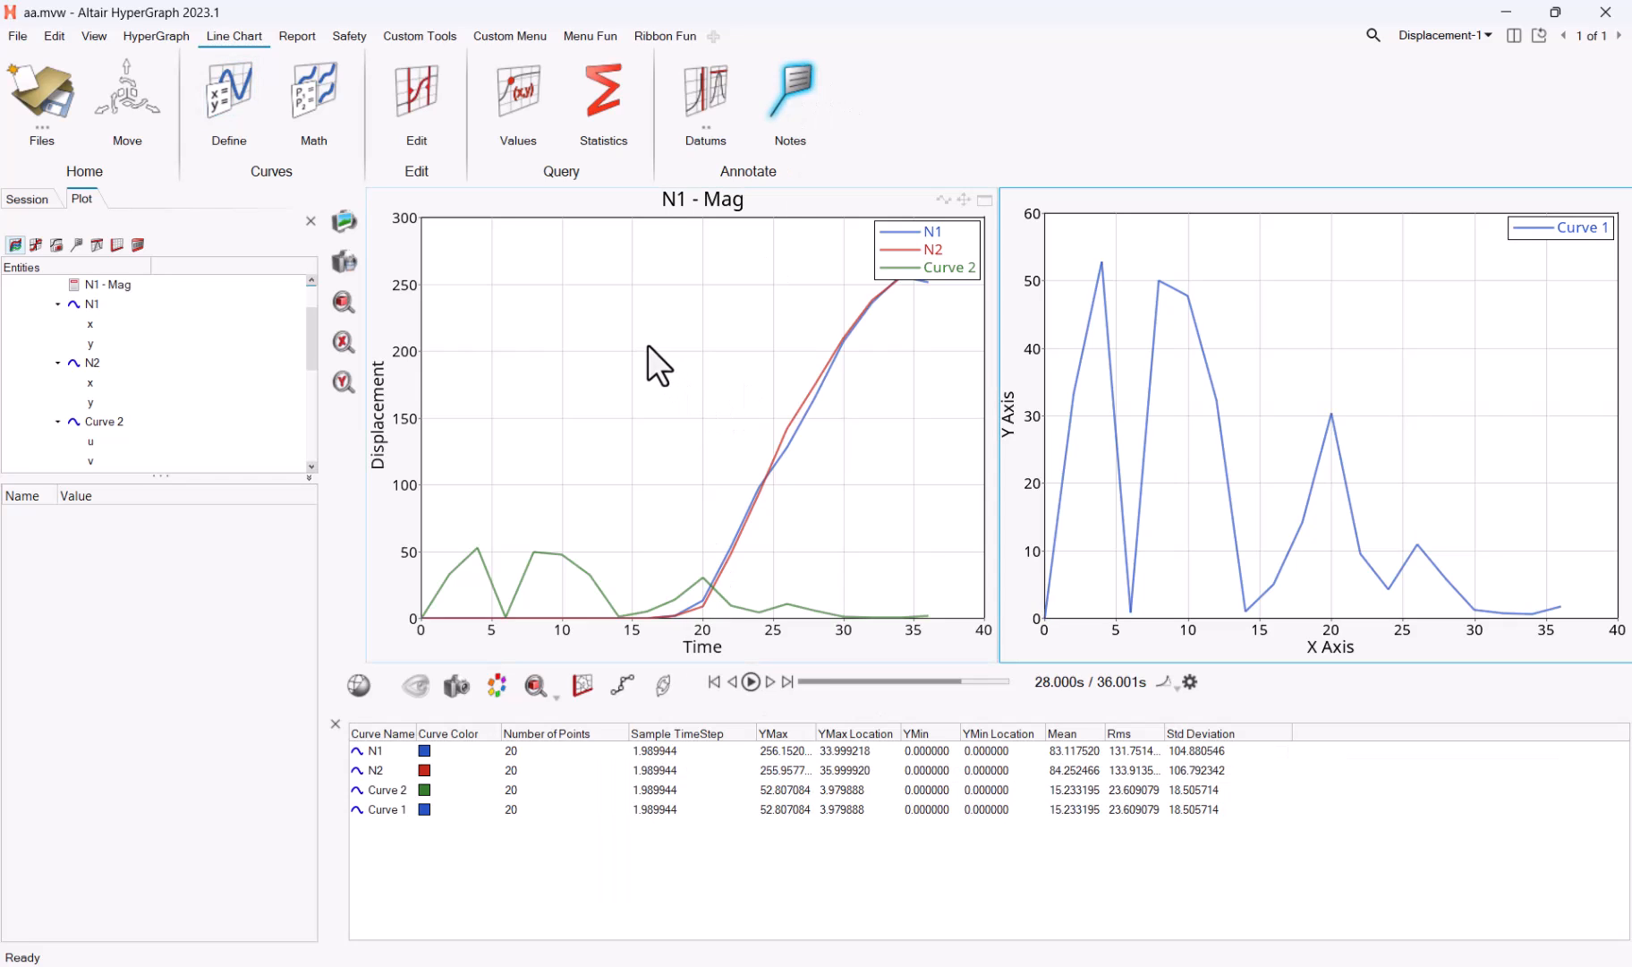
Step: Activate the N1 - Mag plot window and place a new note in its upper middle area
left_click(602, 286)
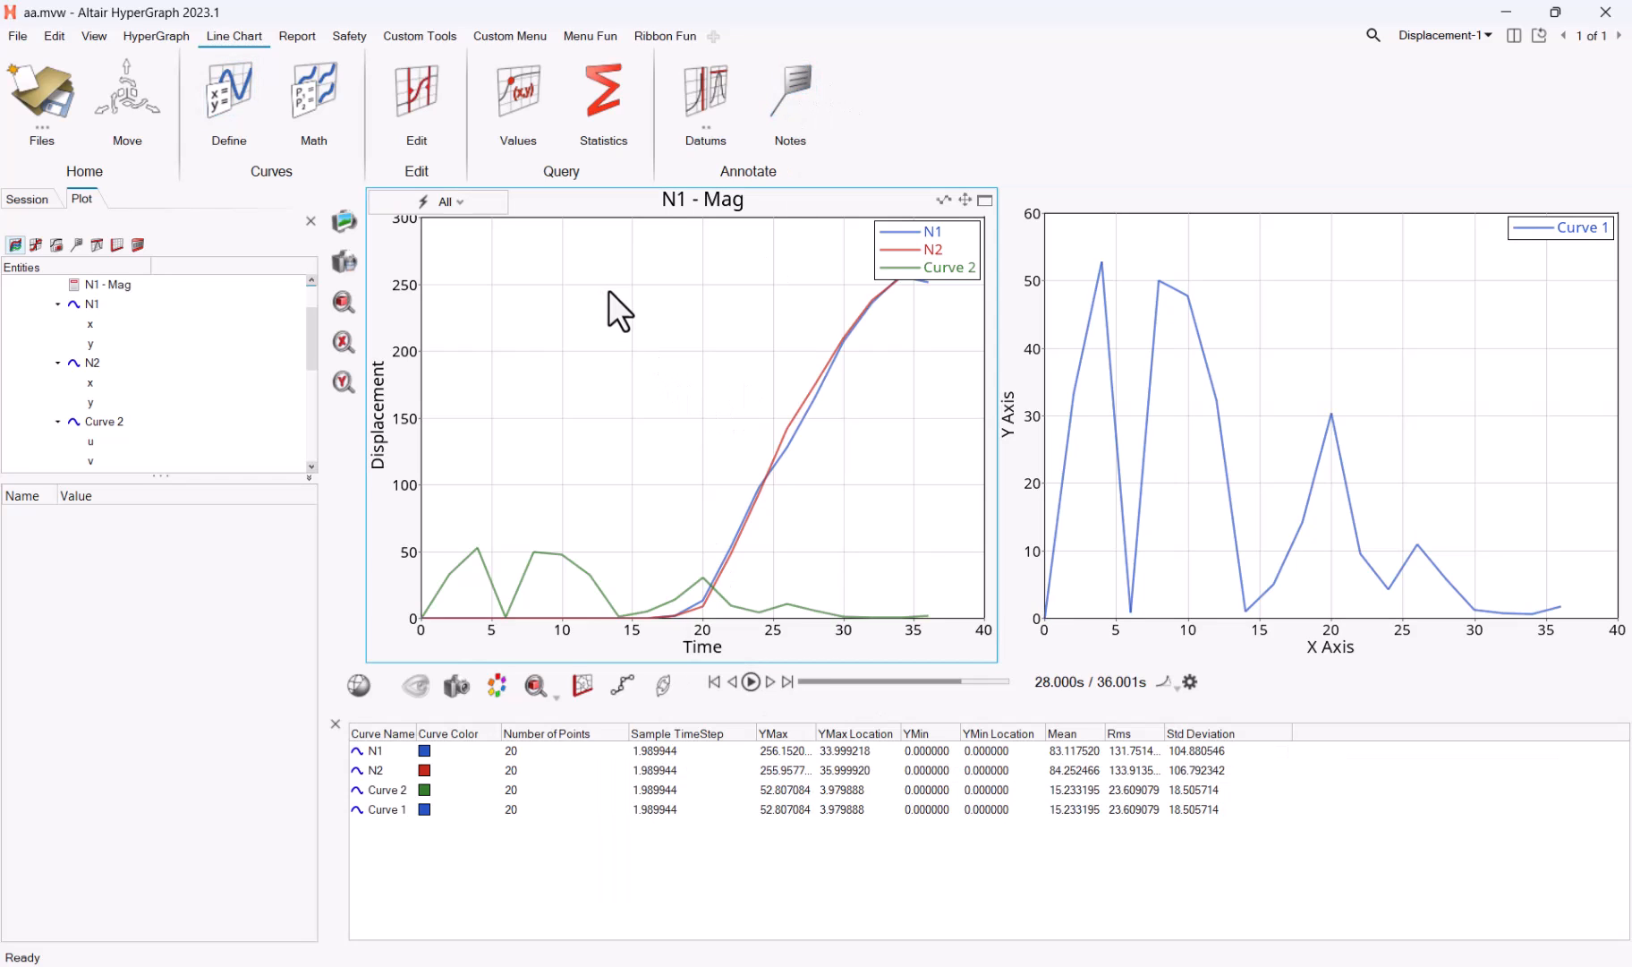
left_click(777, 128)
left_click(642, 362)
Step: Replace the note's default text with the copied expression in curly braces, {SyncX(p1w1c1.x,p1w1c2.x)}
double_click(687, 373)
left_click_drag(633, 315, 434, 291)
type("{}")
key("ctrl+v")
key("Left")
key("Left")
key("Left")
key("Left")
key("Left")
key("Left")
key("Left")
key("Left")
key("Left")
key("Left")
key("Left")
key("Left")
key("Left")
key("Left")
key("Left")
key("Left")
key("Left")
key("Left")
key("Left")
key("Left")
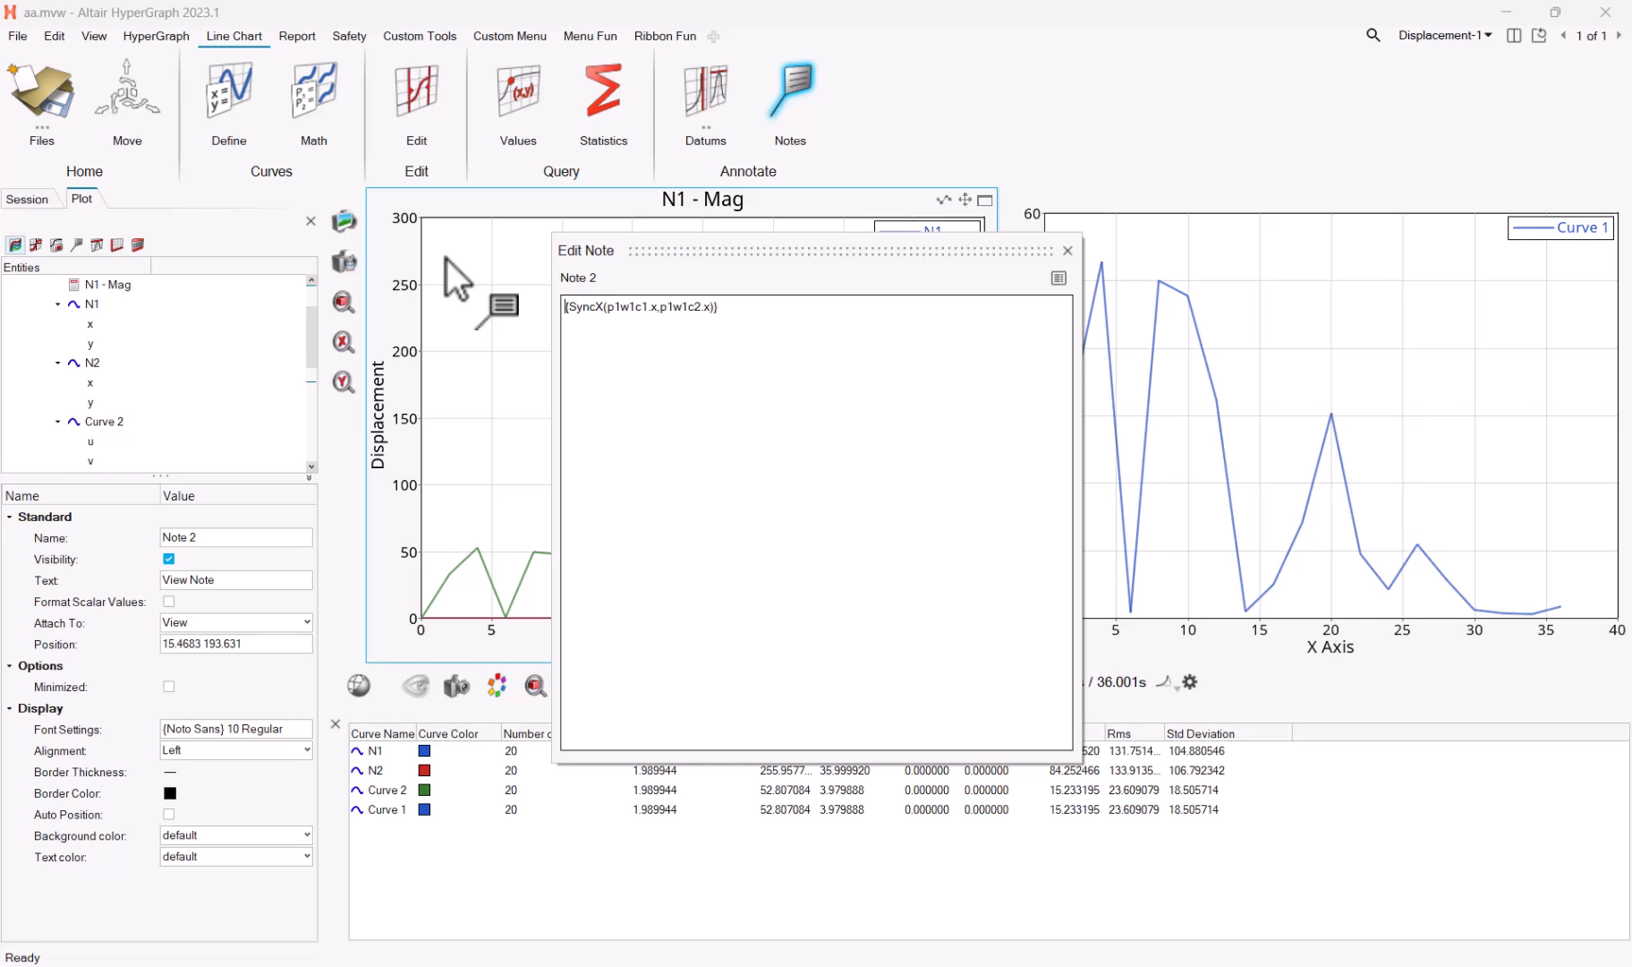
left_click(1061, 278)
Step: Wrap the note's SyncX expression in a max() call and close the note's entity editor
double_click(726, 375)
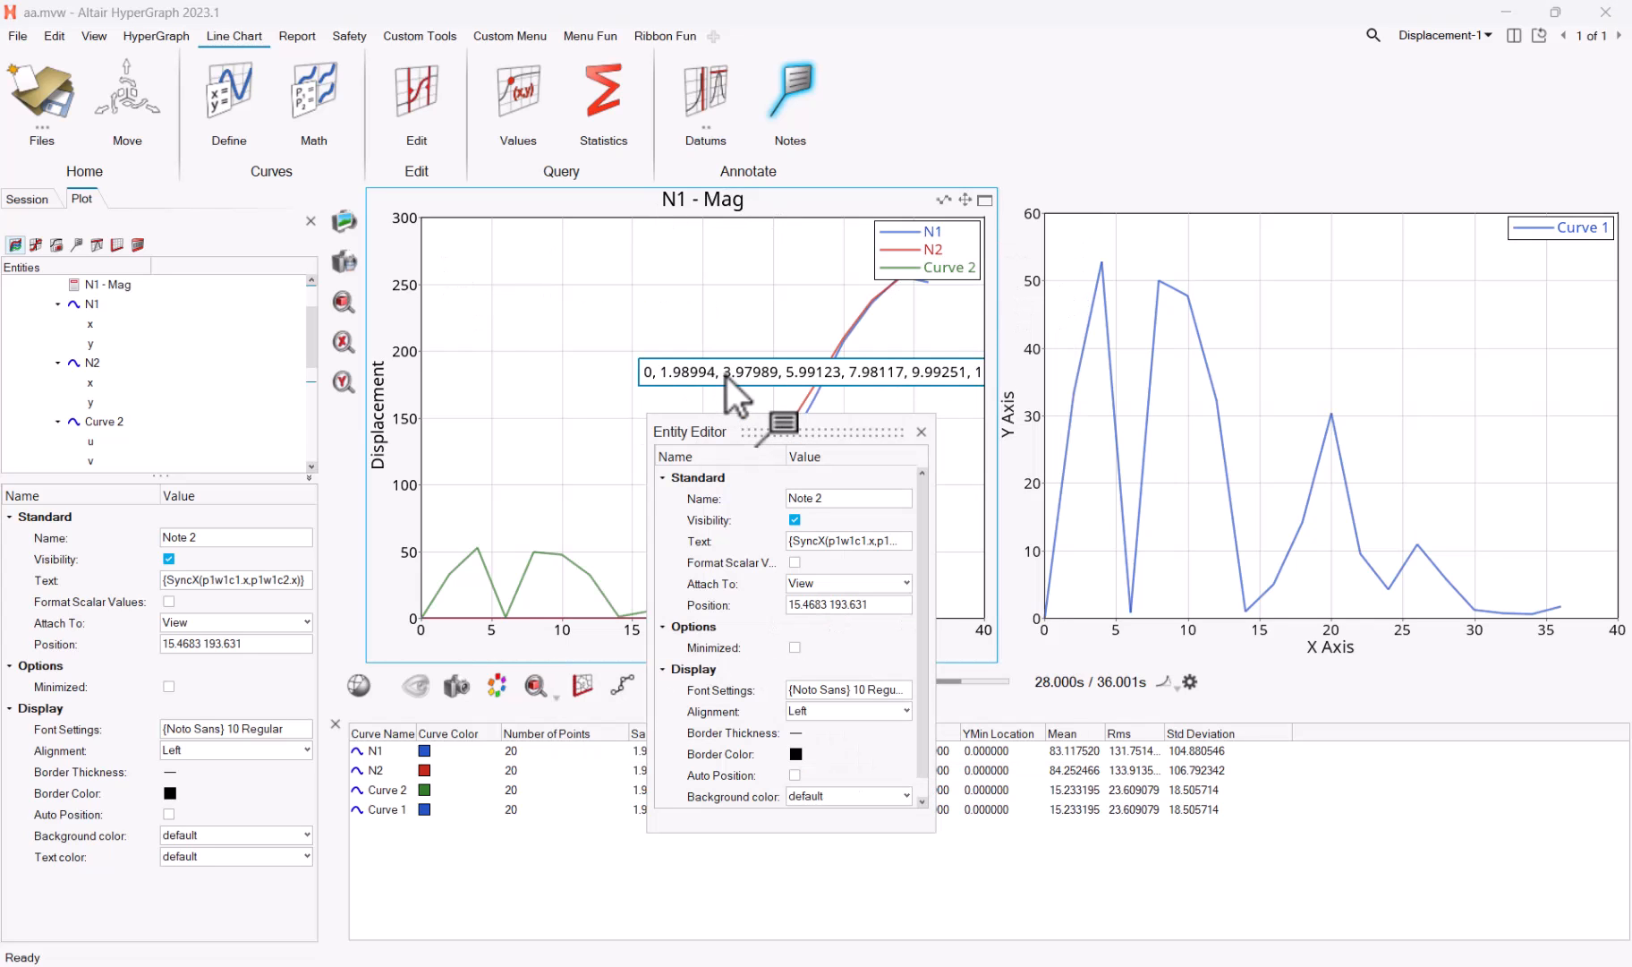
double_click(723, 374)
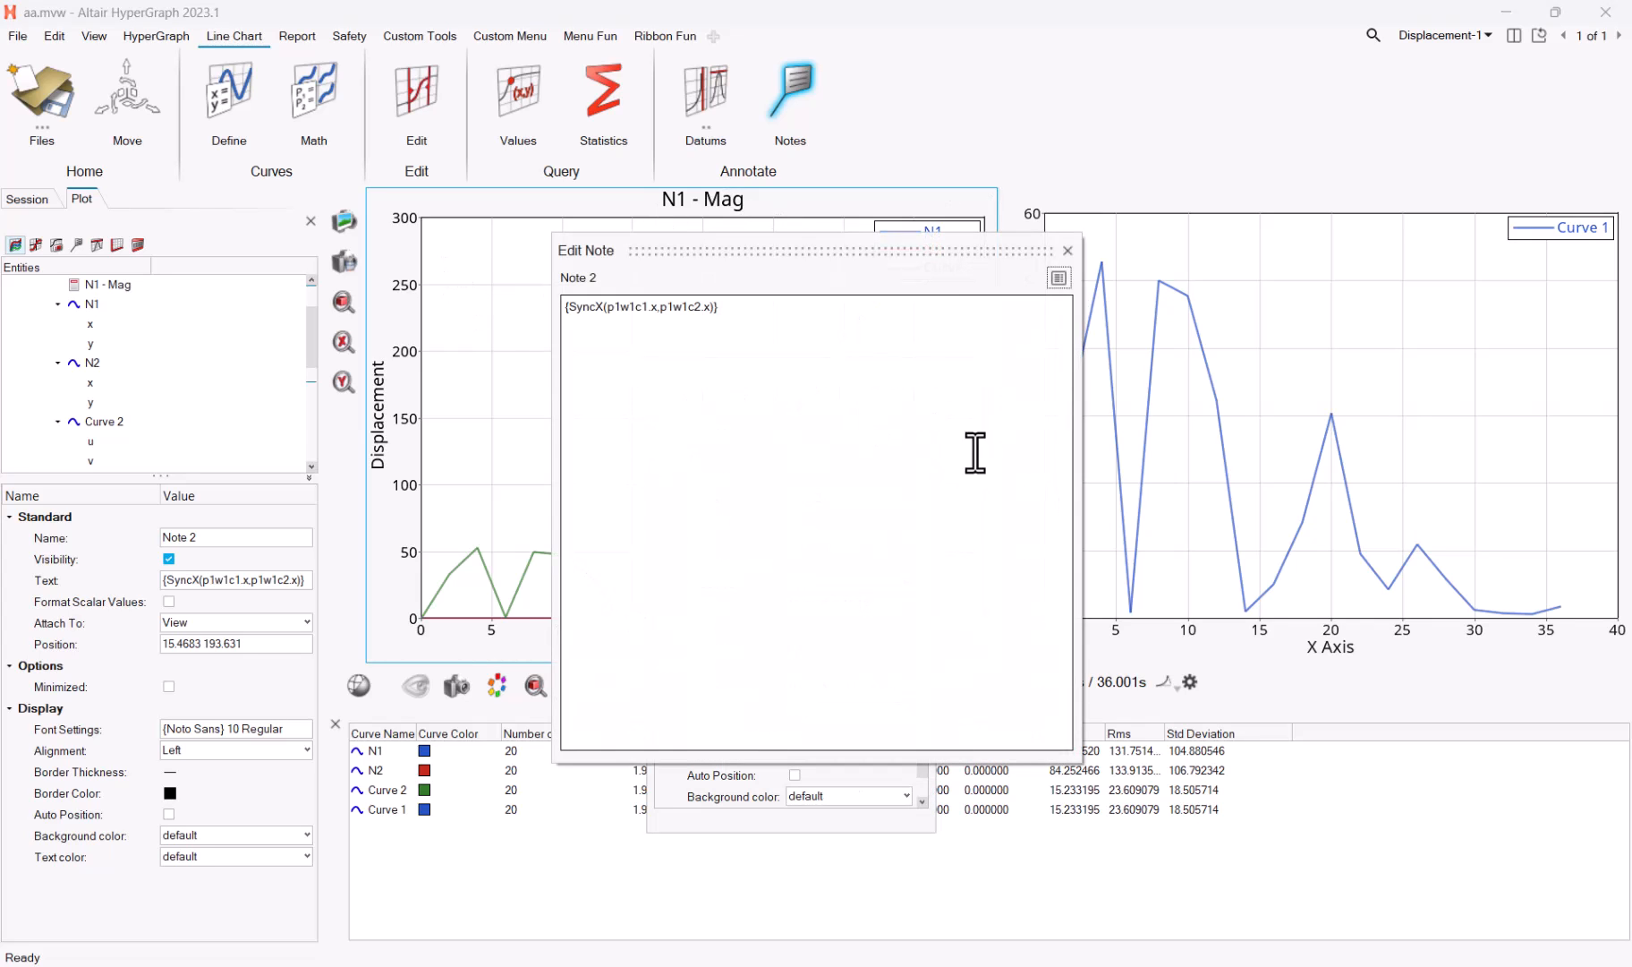
left_click(570, 304)
type("max(")
left_click(1059, 278)
double_click(904, 387)
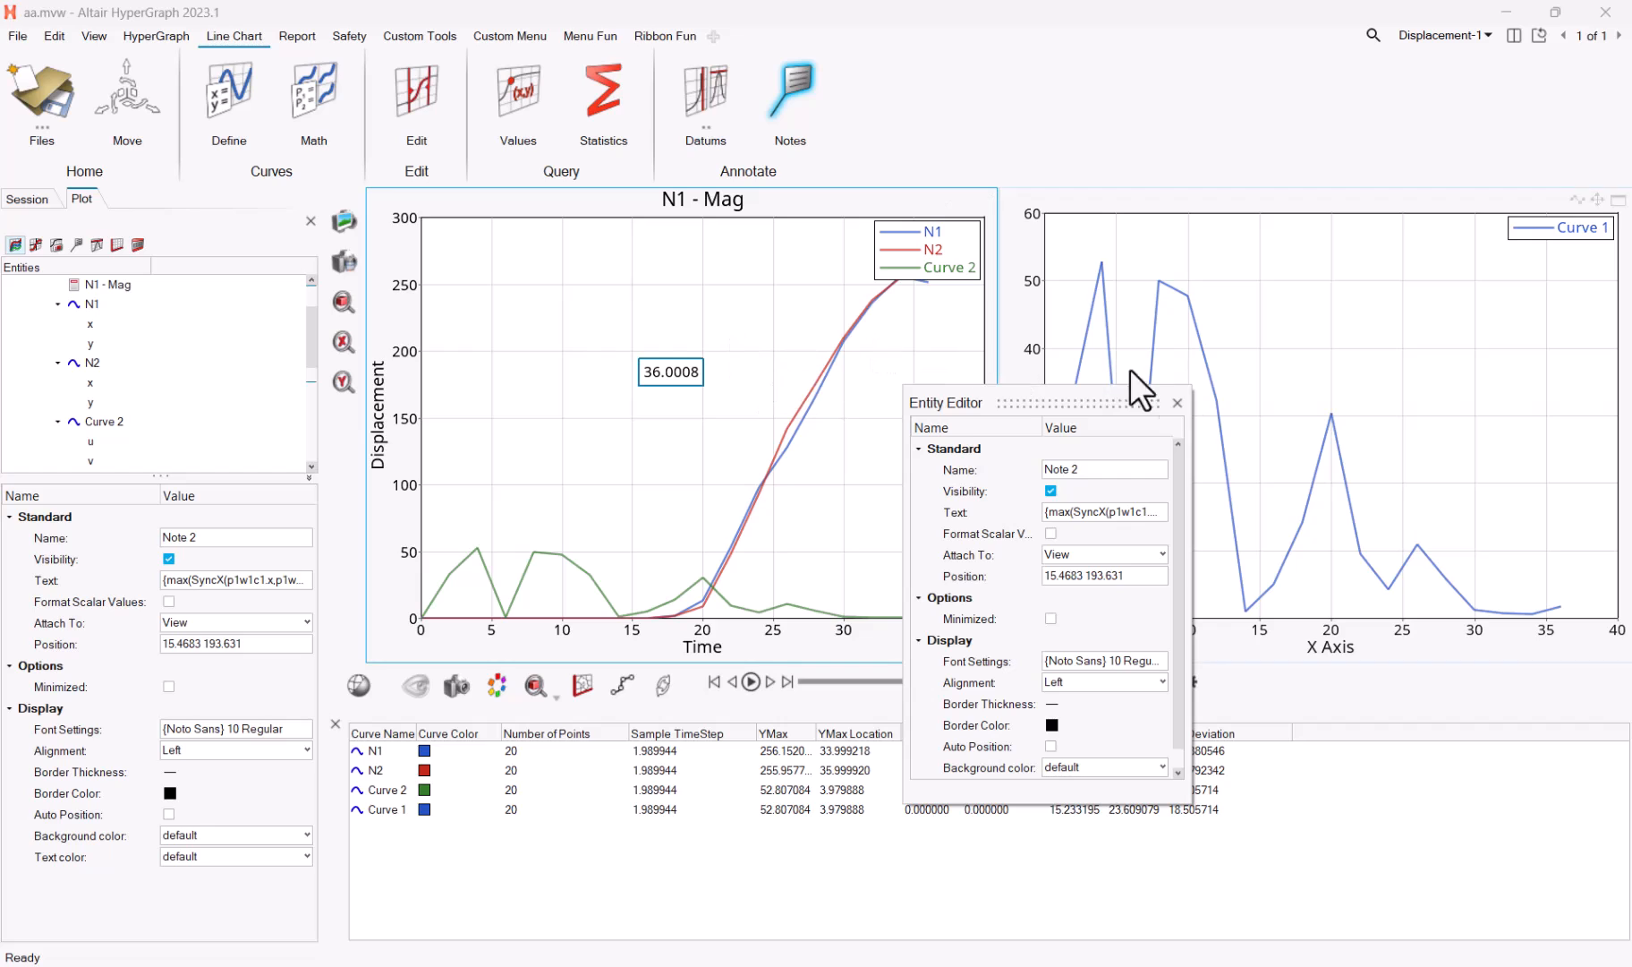
left_click(1177, 402)
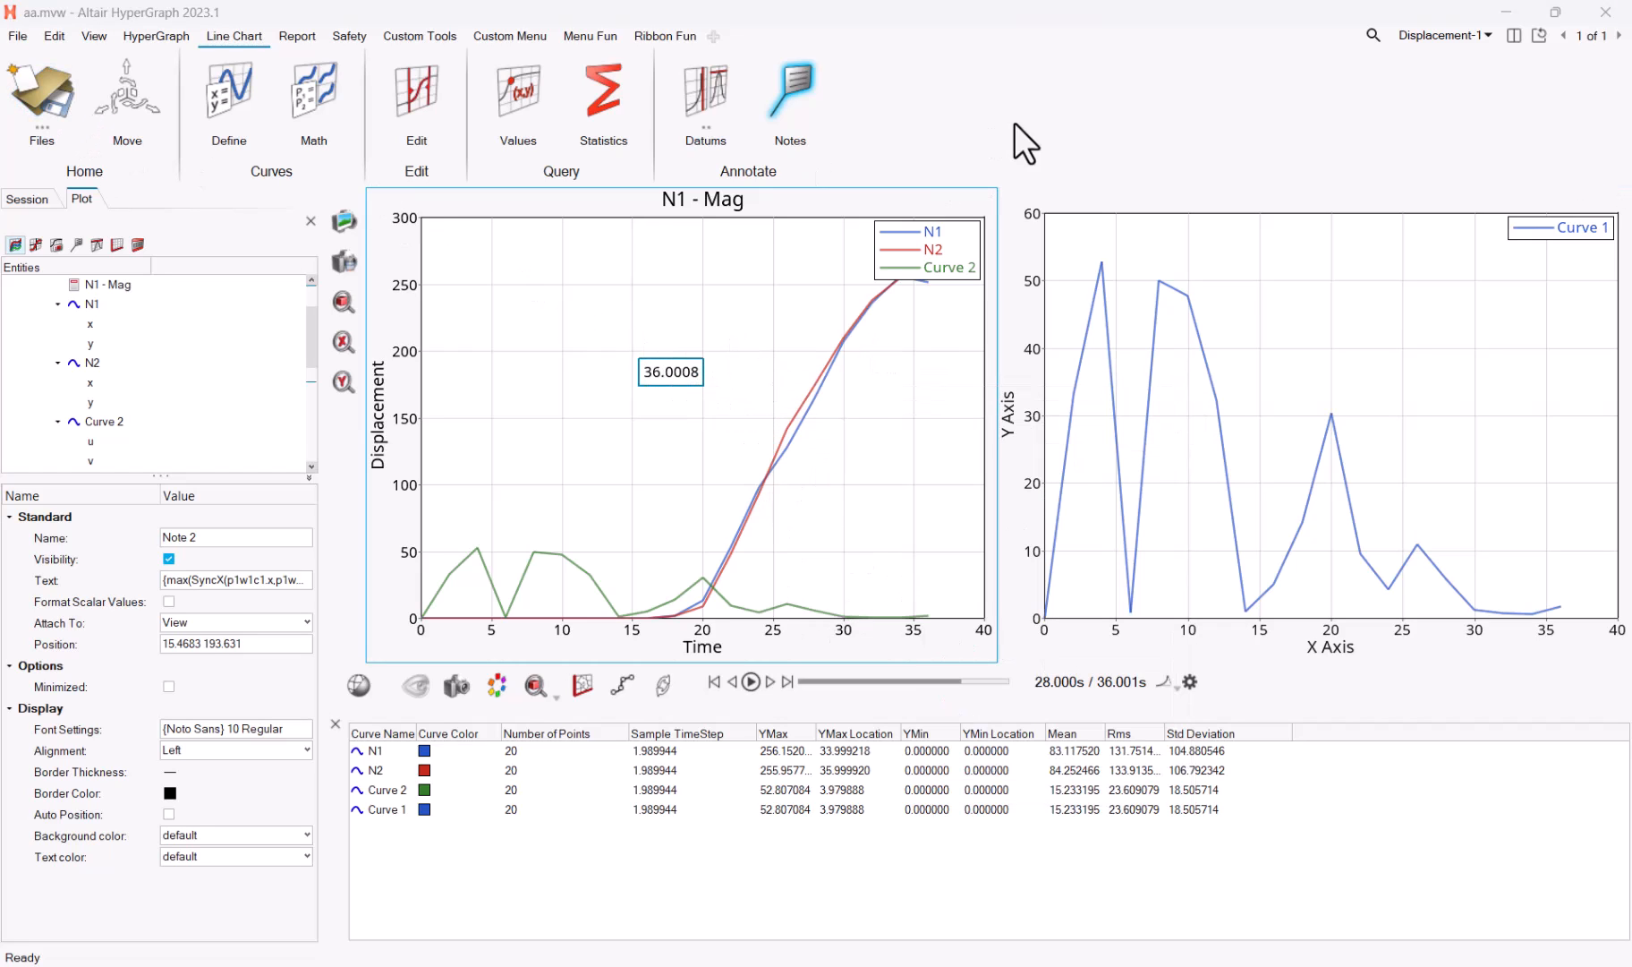
Step: Open the list of applications available for the active window
left_click(171, 36)
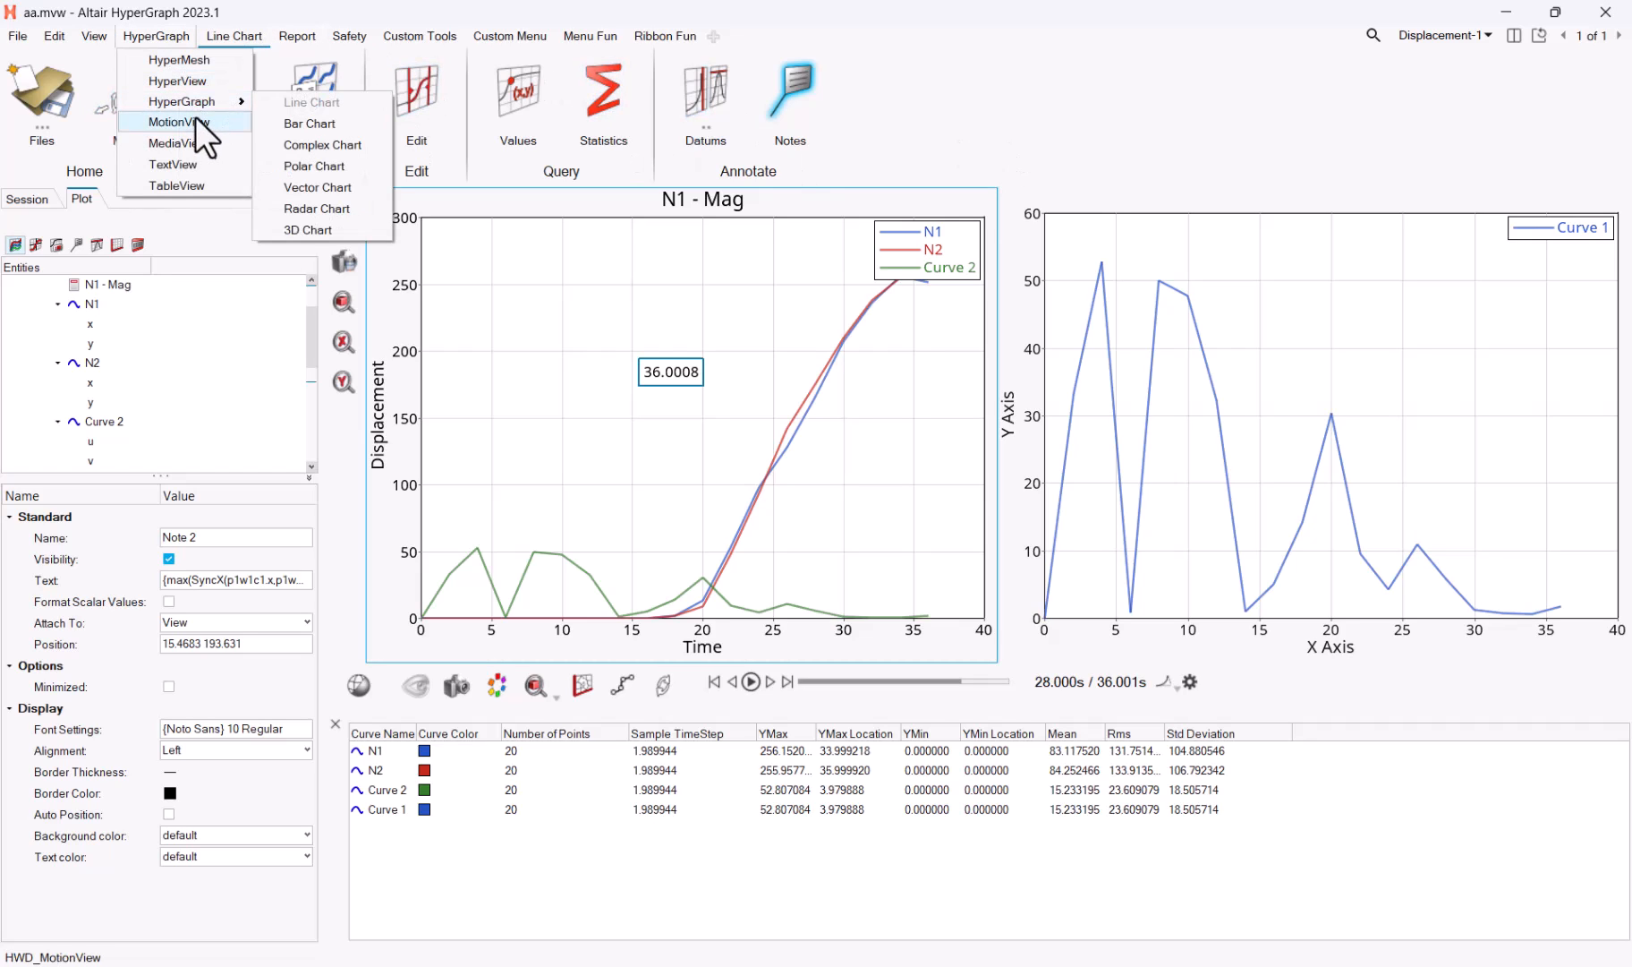